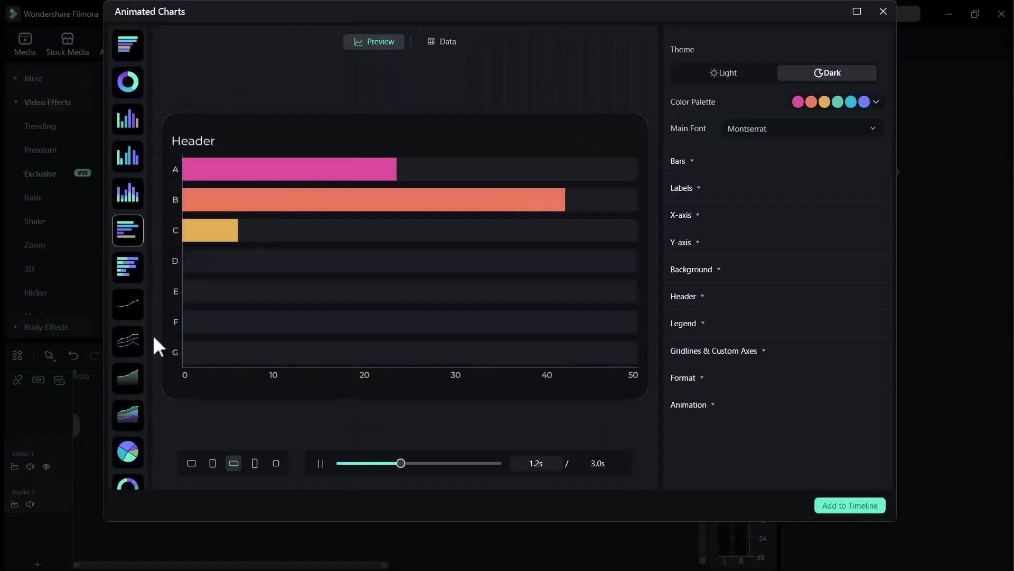
Step: Cycle the chart preview through stacked bar, line, stacked area, pie and donut types
click(128, 268)
click(128, 303)
click(127, 414)
click(128, 451)
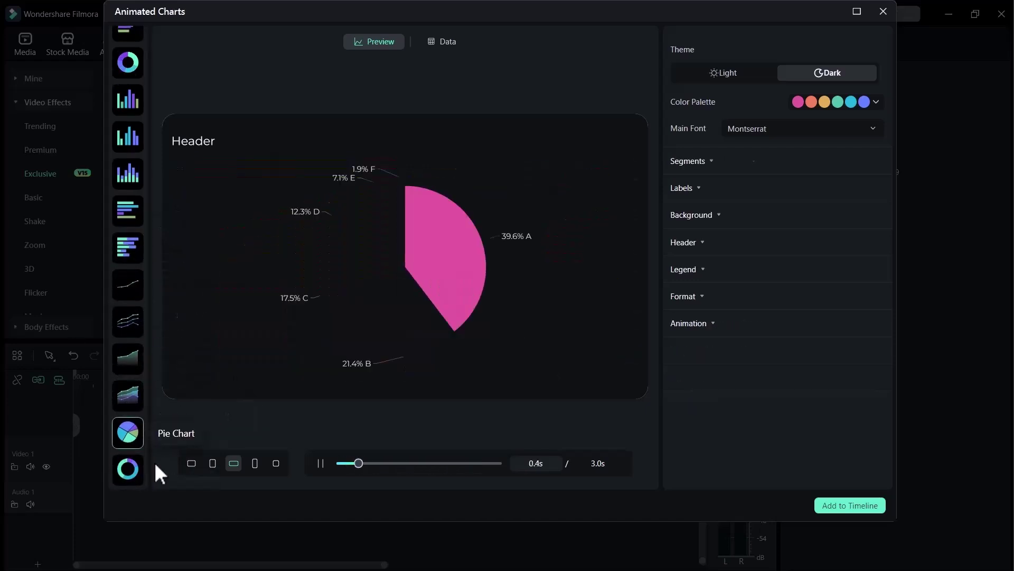
click(128, 470)
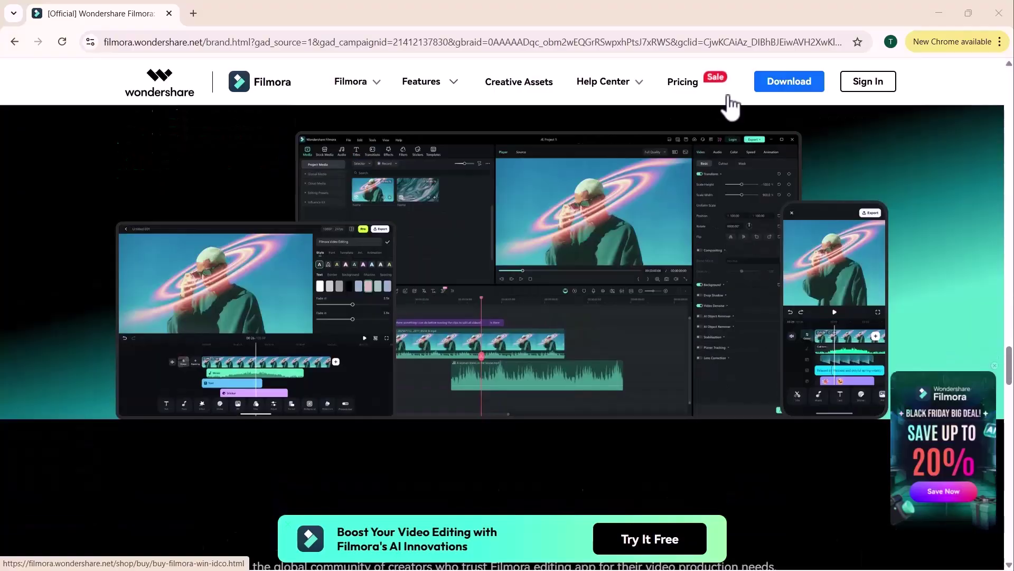
scroll(731, 103, down, 5)
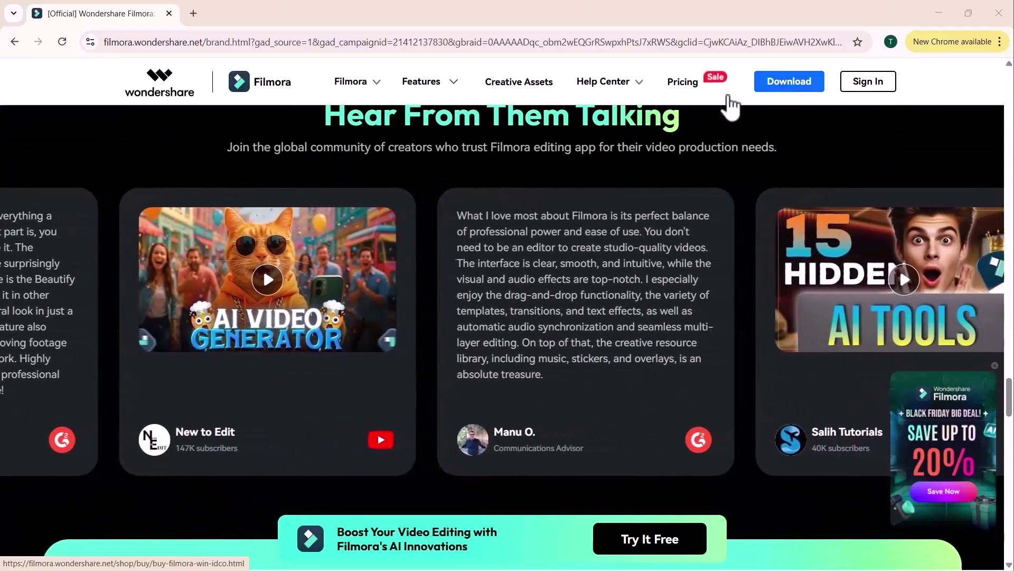
scroll(731, 103, down, 5)
scroll(730, 103, down, 5)
scroll(731, 104, down, 3)
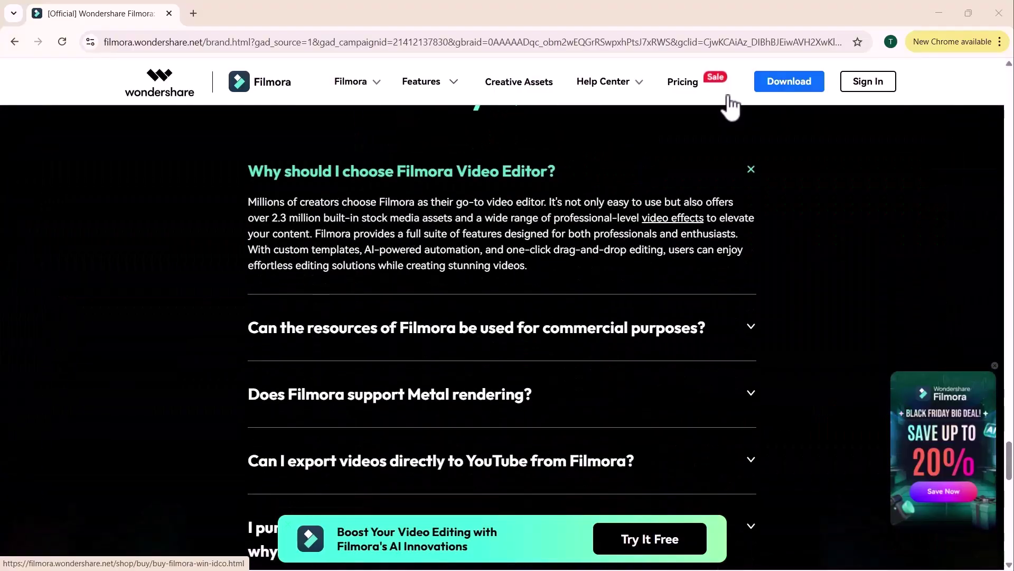
scroll(731, 103, down, 3)
scroll(983, 115, up, 5)
scroll(983, 115, up, 10)
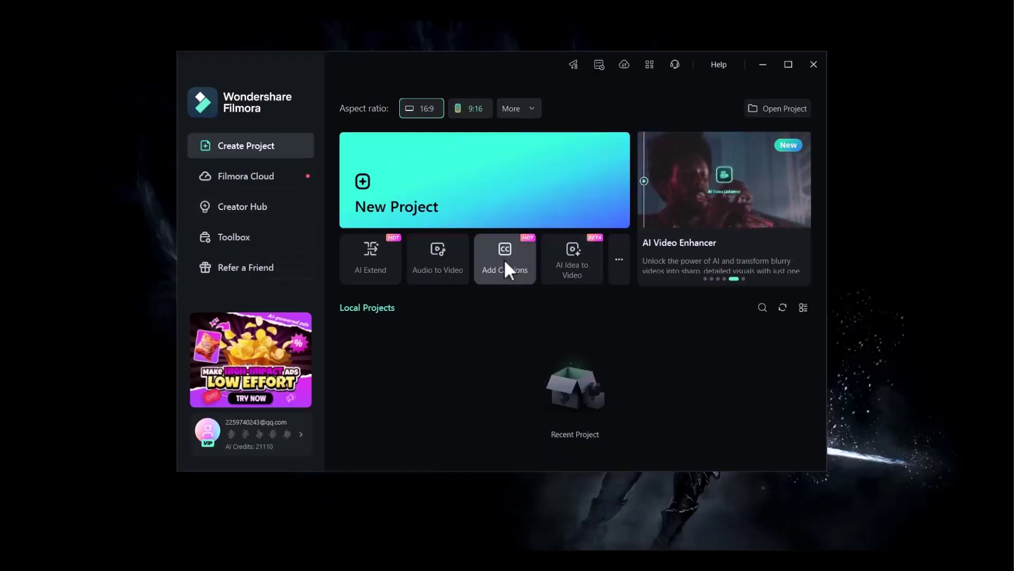
Step: Open the Toolbox page from the start window sidebar
click(617, 259)
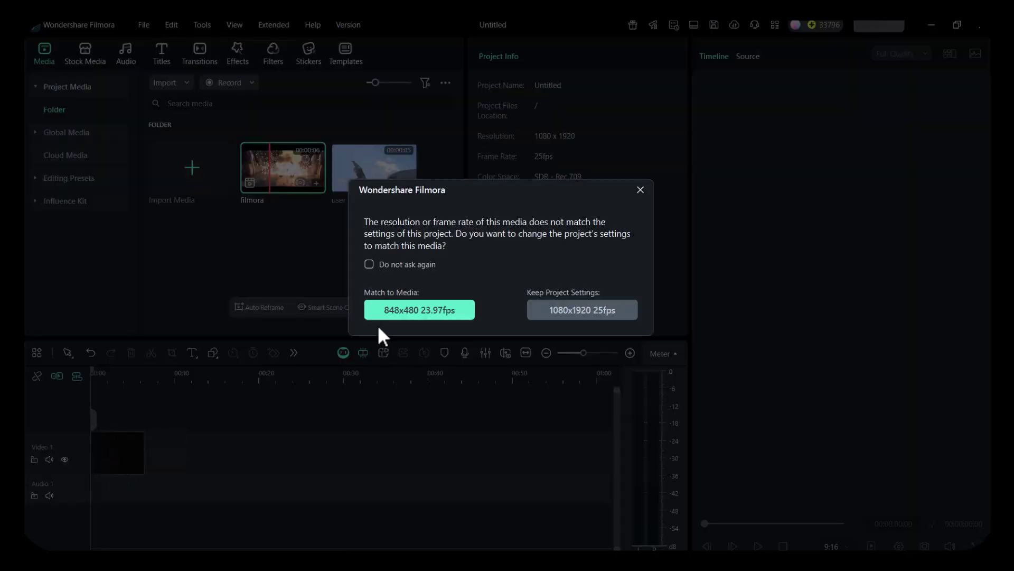
Step: Keep the filmora clip despite the resolution mismatch and glance at the extra tools list
click(419, 309)
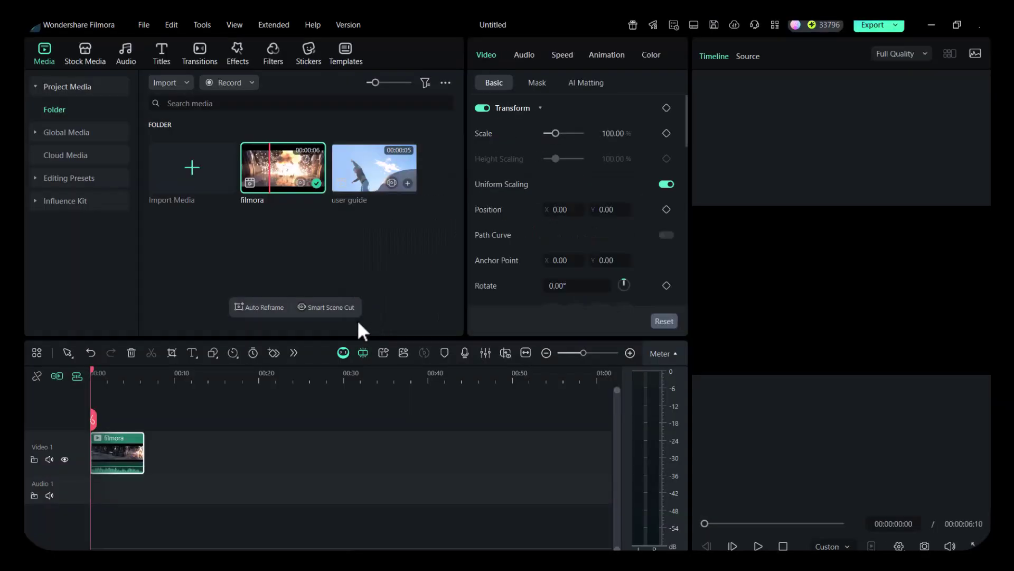
click(293, 352)
click(343, 120)
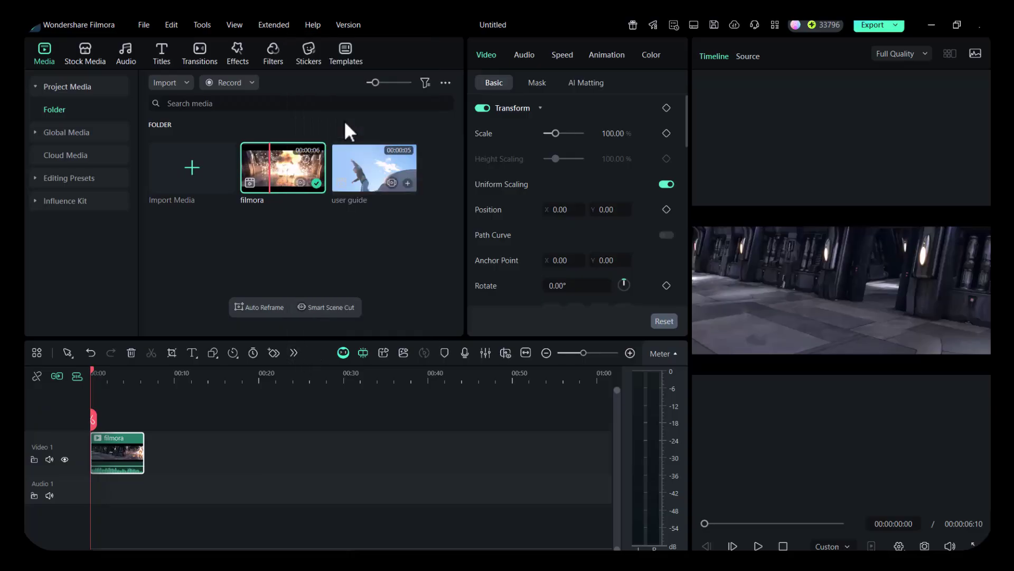
Step: AI-extend the filmora clip with the pasted prompt at 1080P, 8 seconds, and generate
drag(146, 471, 162, 469)
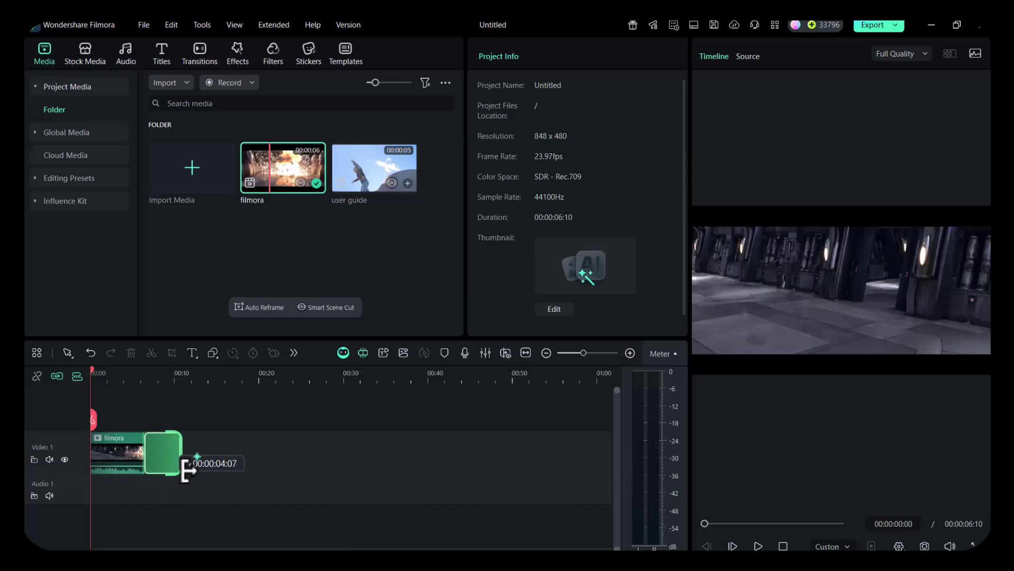
click(188, 468)
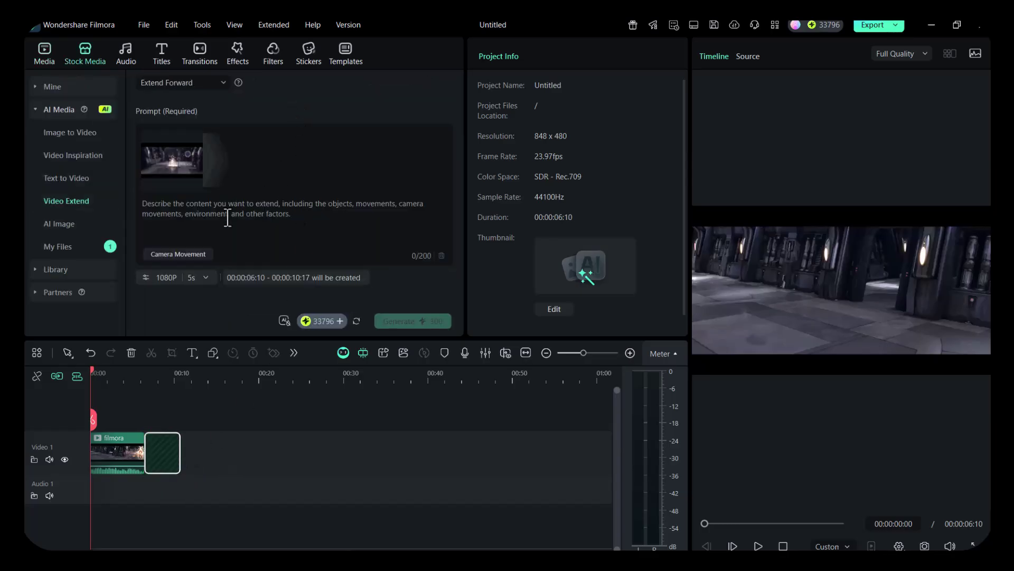
text(extend as Lights dim or brighten gradually, fog enters slightly, or the camera pushes in slowly to increase drama.)
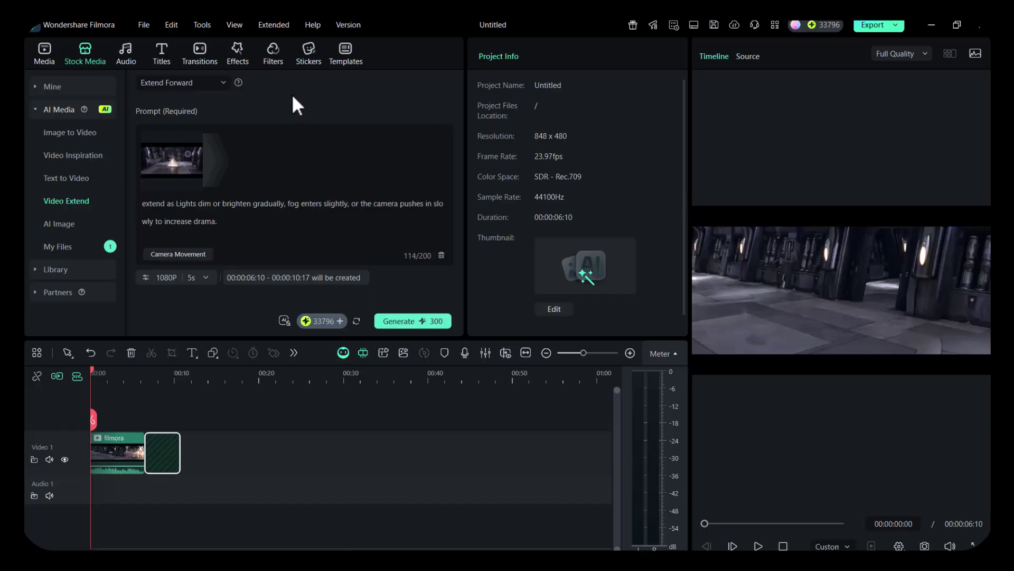
click(205, 254)
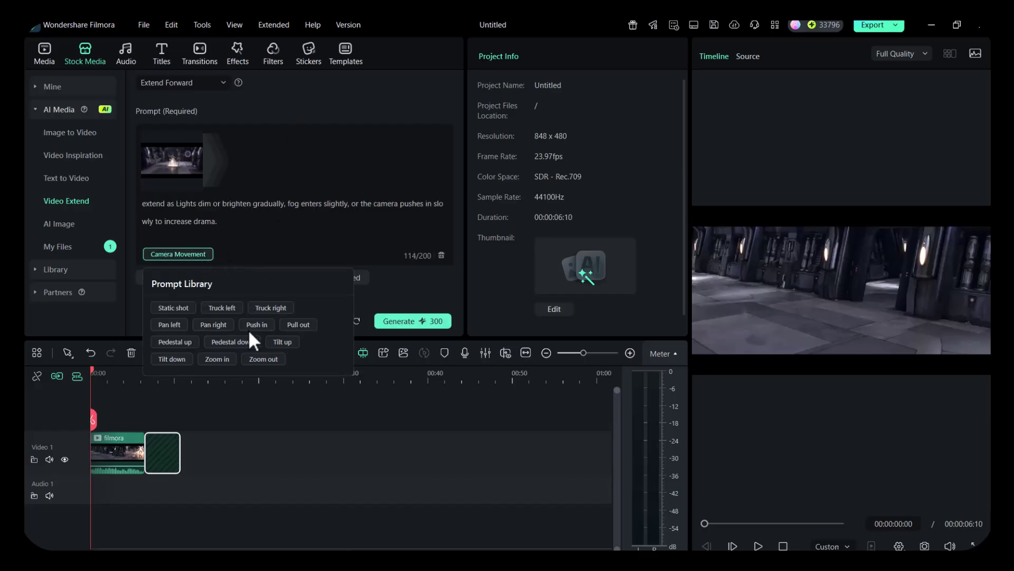
click(251, 243)
click(205, 280)
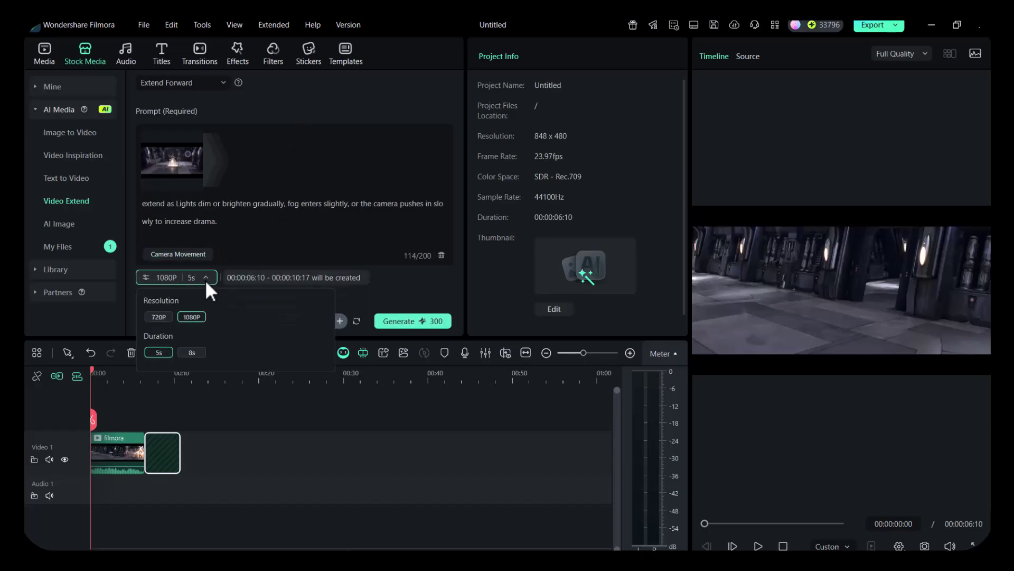
click(338, 316)
click(416, 323)
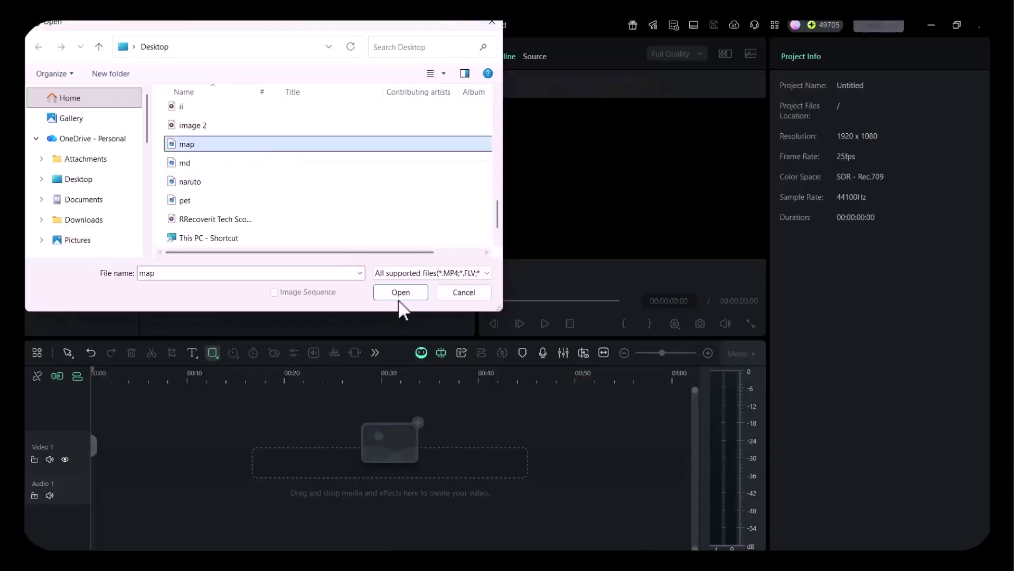
Step: Import the map file and place it at the start of Video 1
click(400, 292)
double_click(307, 188)
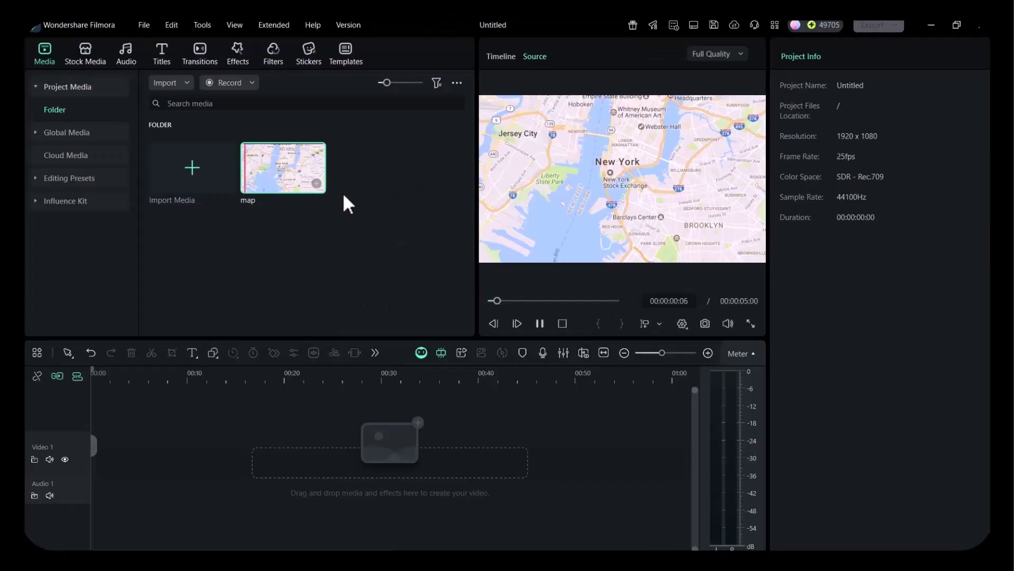
drag(297, 182, 95, 456)
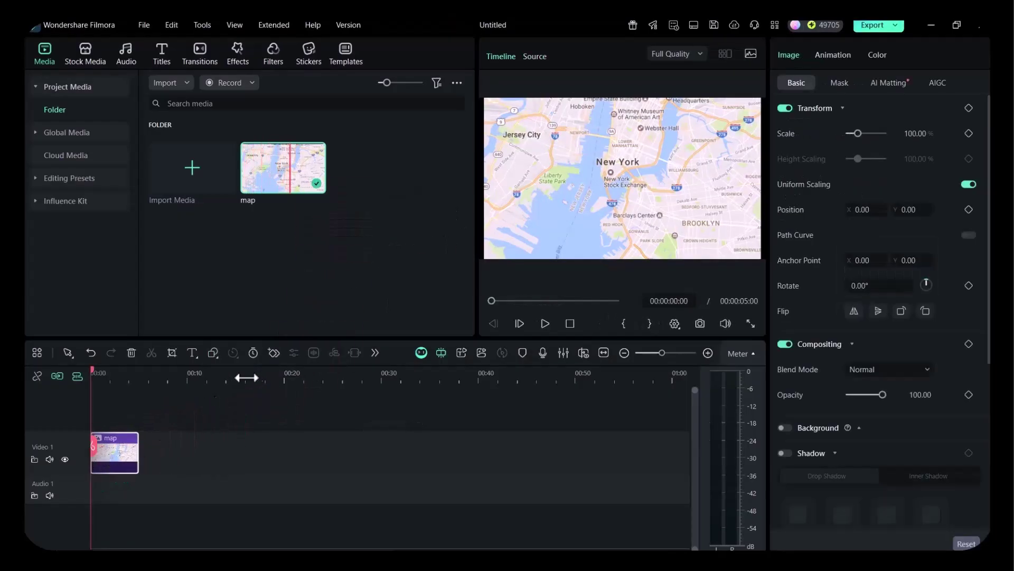
Step: Choose the Pen drawing tool and place the first route point on the map
click(216, 353)
click(230, 371)
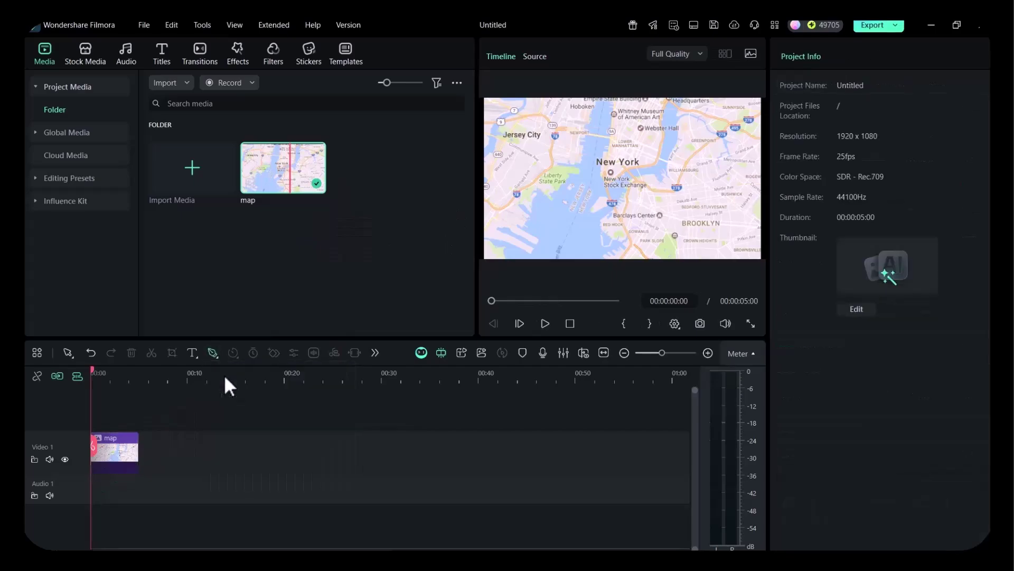
click(683, 124)
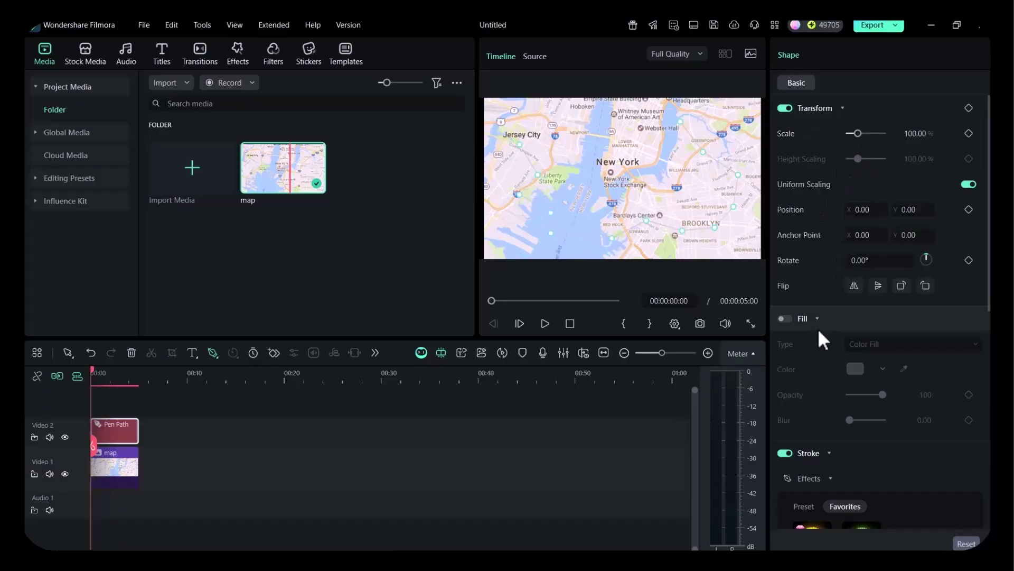
scroll(818, 328, down, 2)
Step: Try a magenta fill on the pen path, then remove the fill again
click(786, 264)
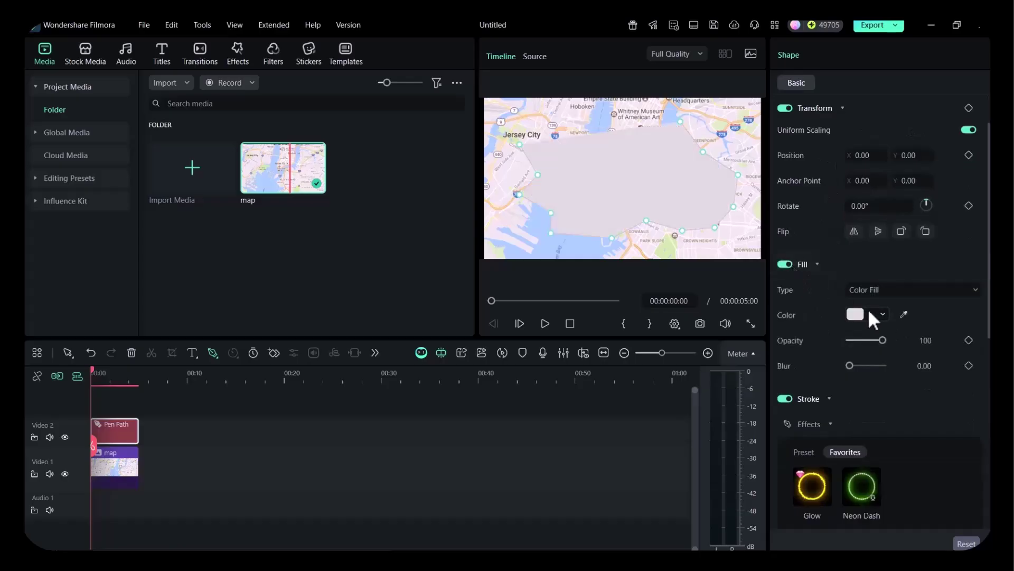
click(868, 315)
click(880, 360)
click(786, 263)
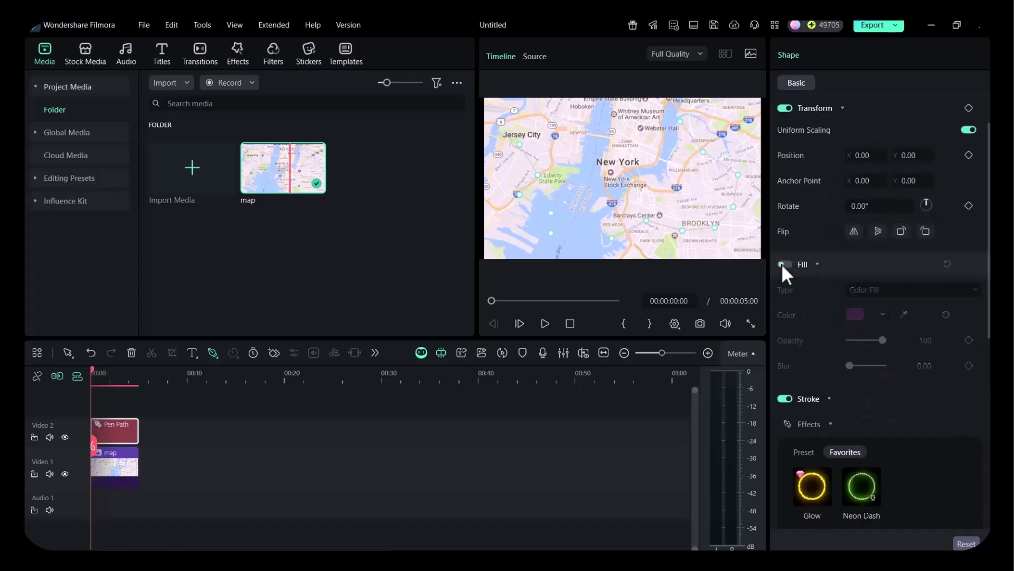
scroll(847, 362, down, 2)
scroll(838, 343, down, 2)
scroll(837, 343, down, 2)
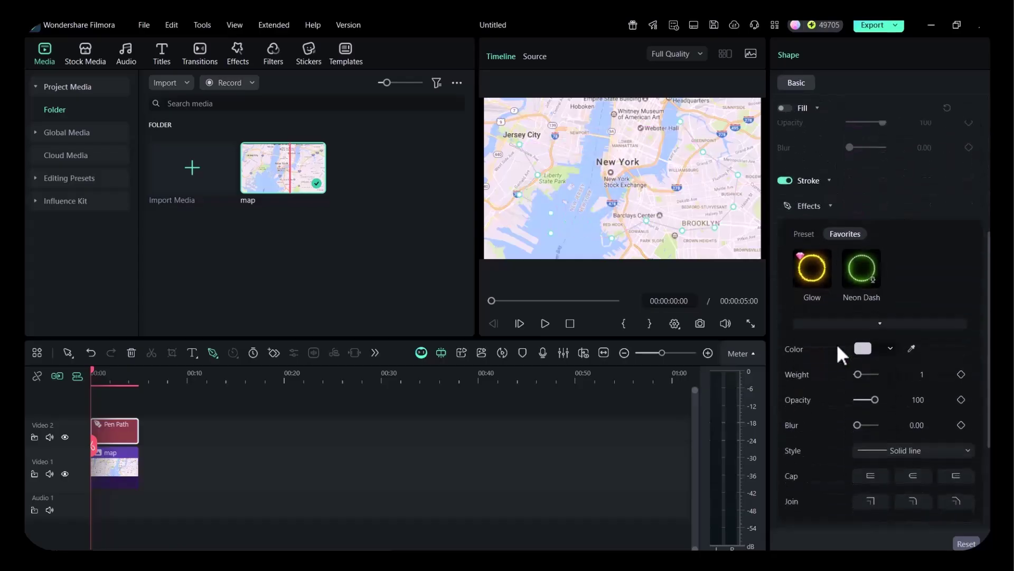
scroll(837, 343, down, 1)
Step: Recolour the route line and set its stroke weight to 5
click(868, 321)
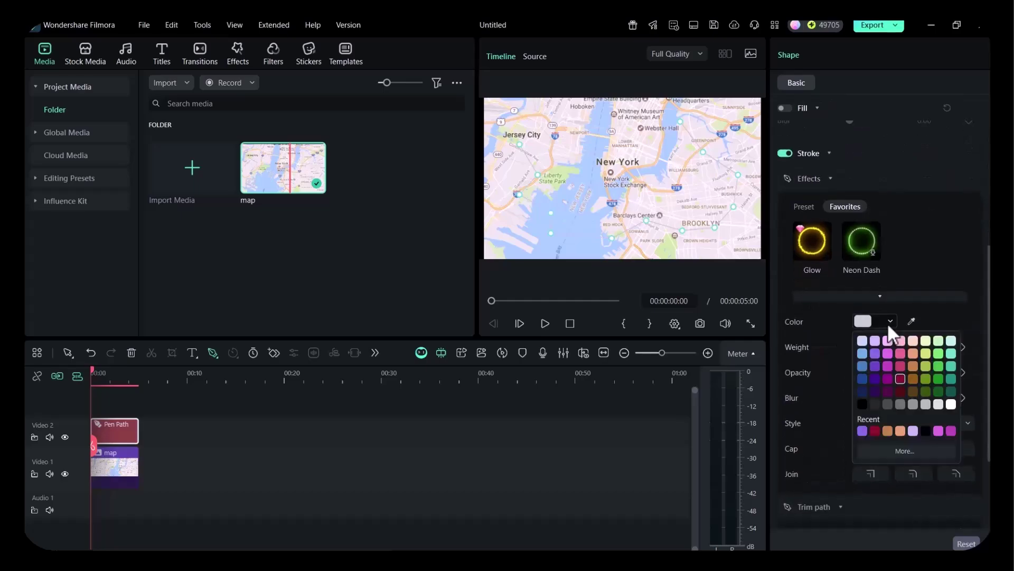
click(895, 376)
drag(862, 347, 864, 346)
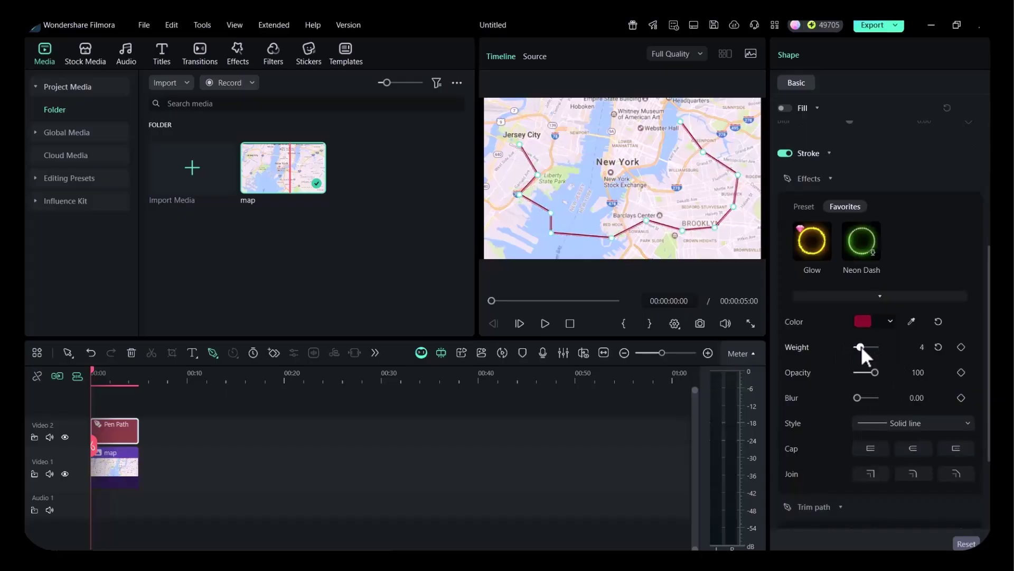
drag(862, 347, 862, 346)
Step: Make the route a solid line and set its trim start to 0
click(911, 422)
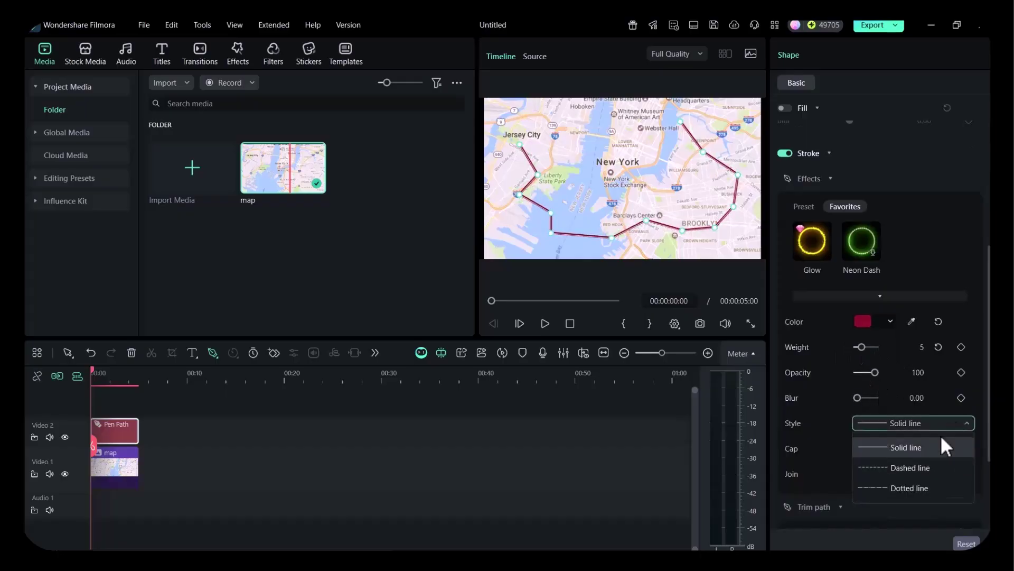
click(896, 456)
click(945, 424)
click(904, 444)
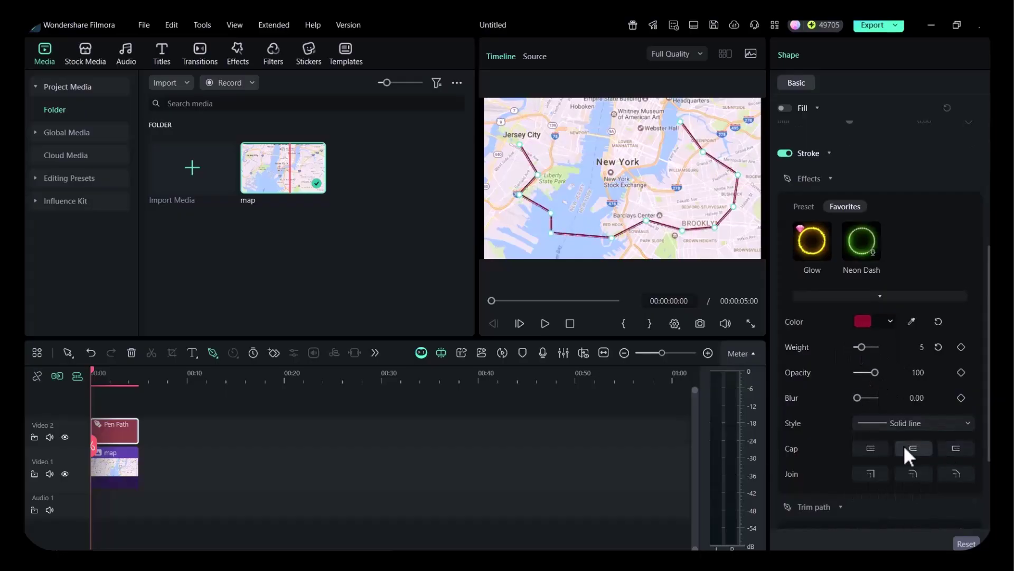
scroll(904, 445, down, 3)
scroll(898, 436, down, 1)
mouse_move(876, 399)
mouse_down()
mouse_move(856, 399)
mouse_move(855, 424)
mouse_up()
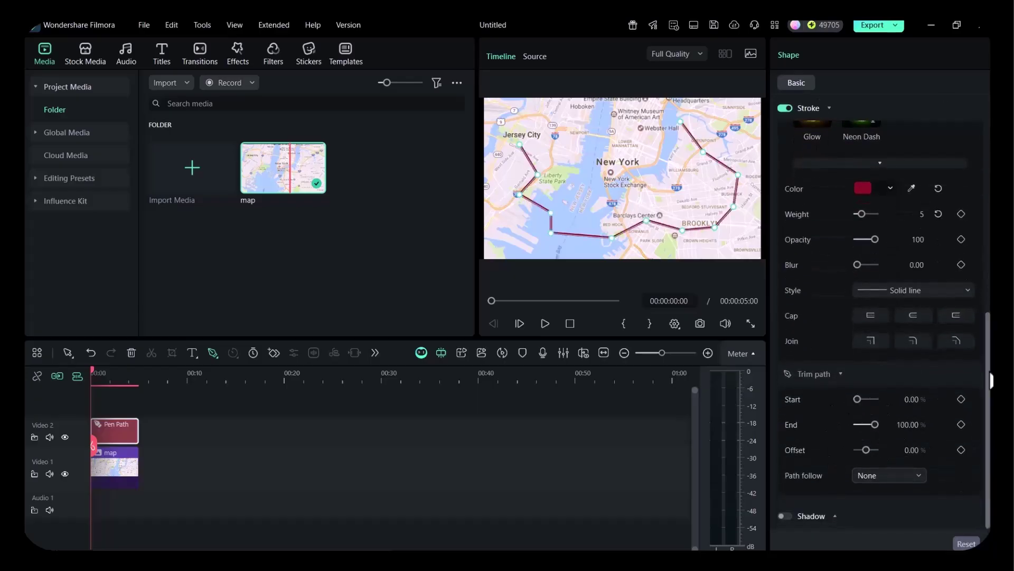
Step: Link the Airplane preset as the route's path follower without resizing the project
click(916, 471)
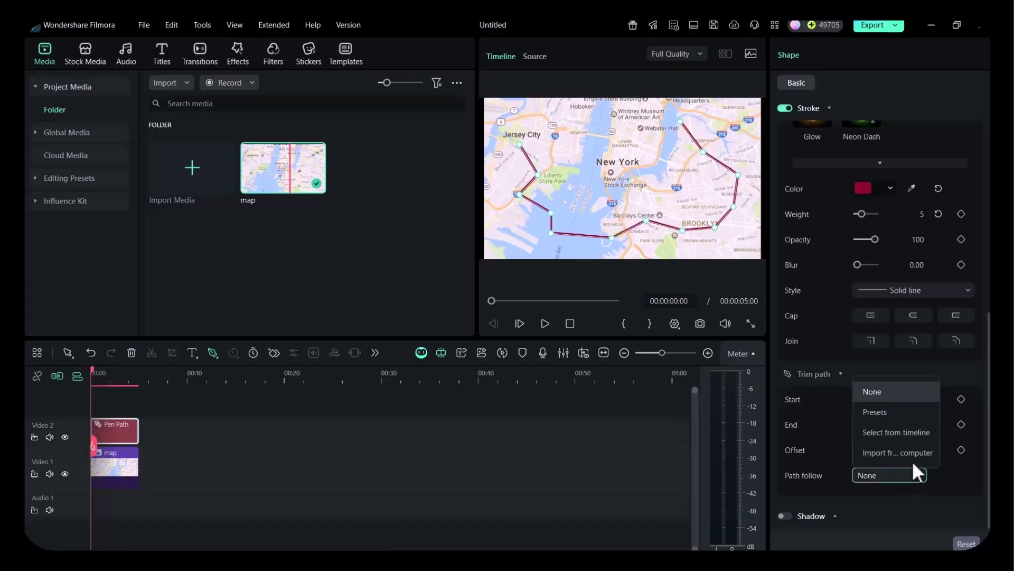
click(902, 418)
scroll(901, 413, down, 2)
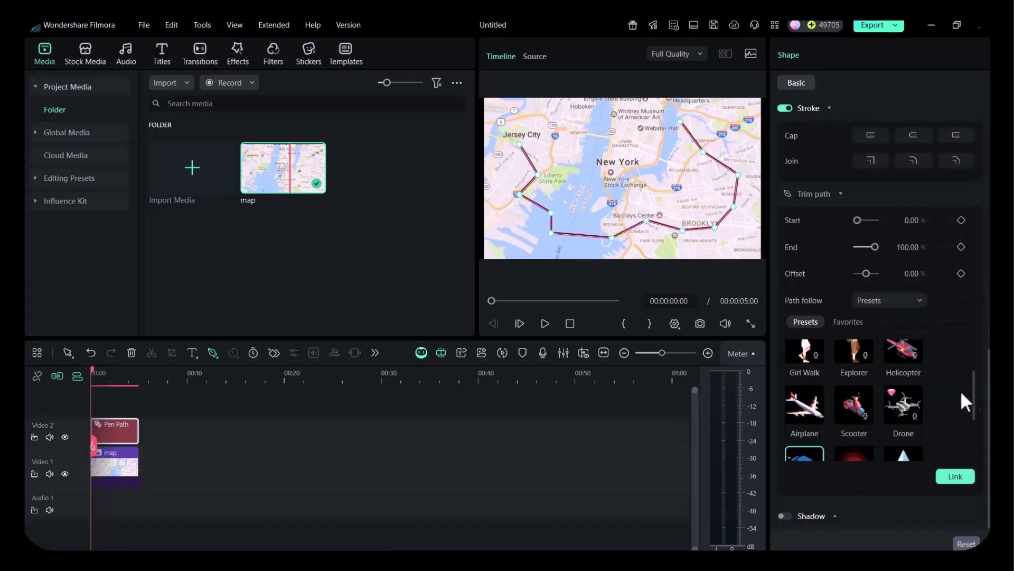
scroll(967, 397, down, 1)
click(814, 384)
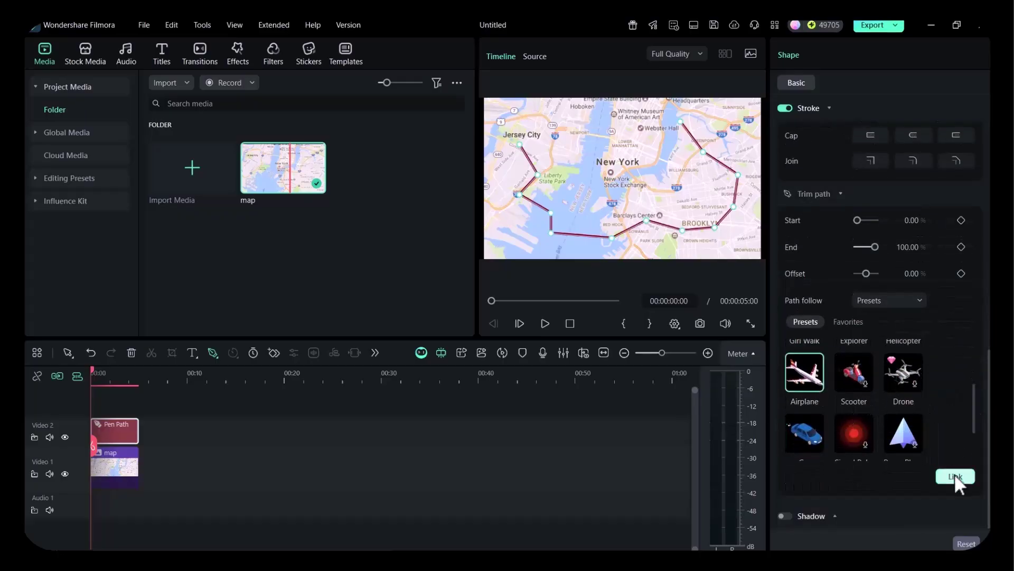
click(955, 476)
click(470, 306)
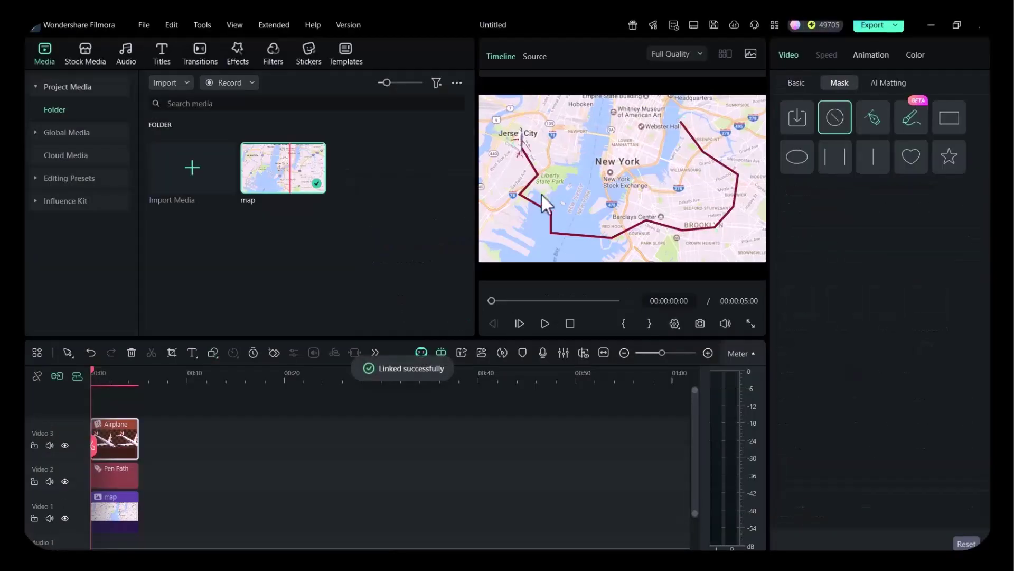
click(796, 82)
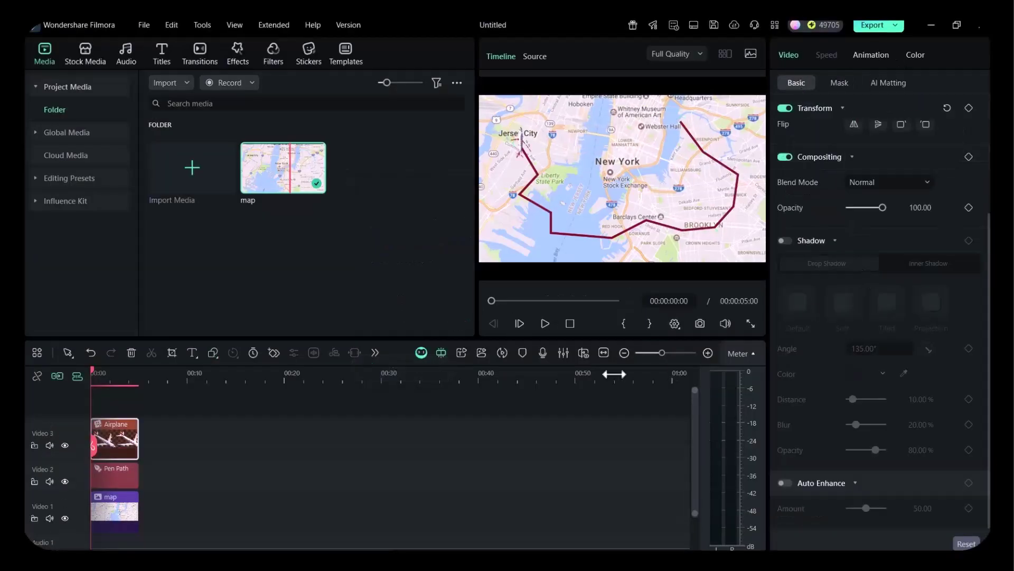
Step: Keyframe the Pen Path's trim end and play the route animation full screen
click(115, 472)
scroll(836, 362, down, 3)
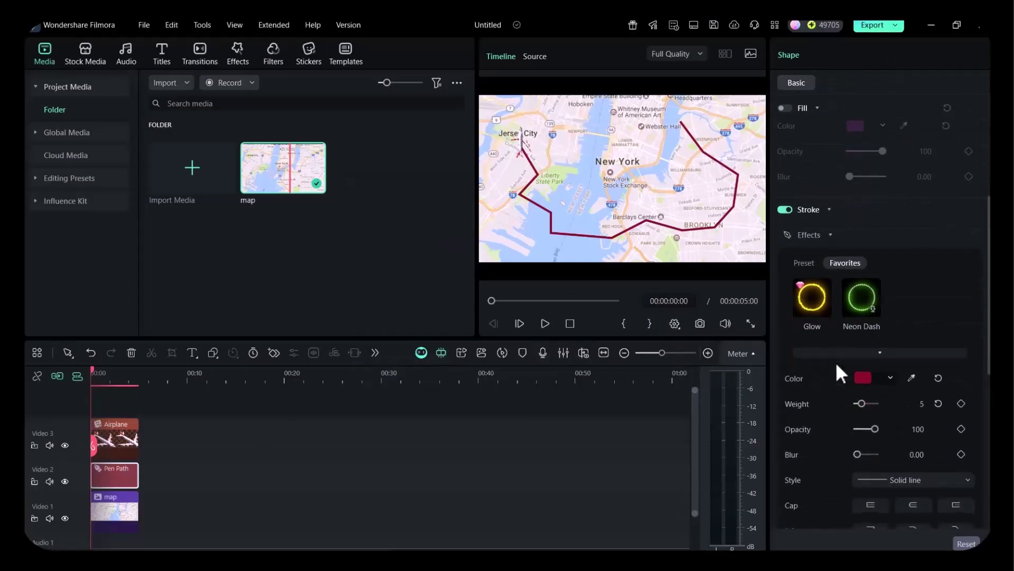
scroll(838, 361, down, 5)
scroll(838, 361, down, 1)
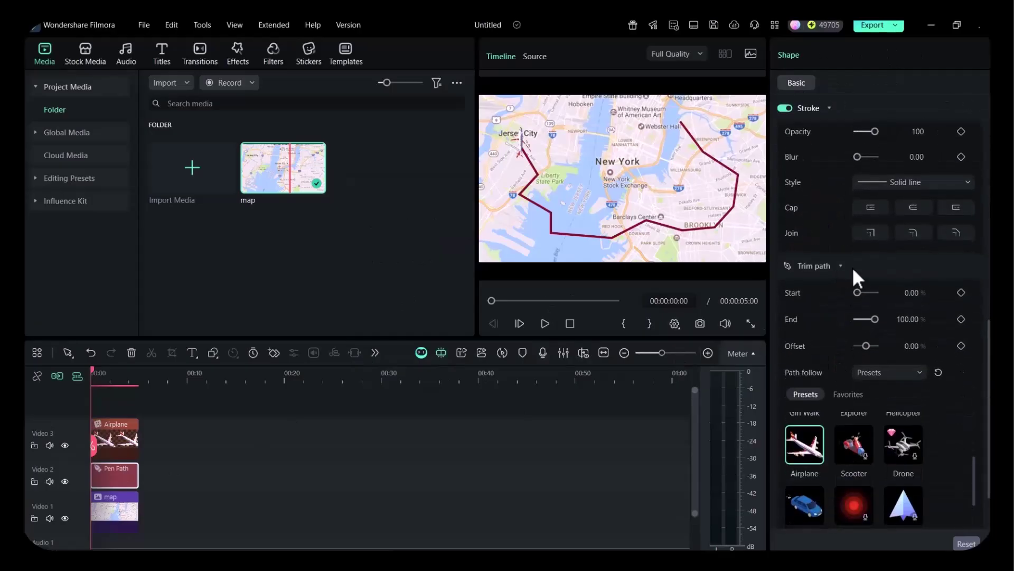
mouse_move(857, 292)
mouse_down()
mouse_move(868, 293)
mouse_move(858, 293)
mouse_move(860, 318)
mouse_up()
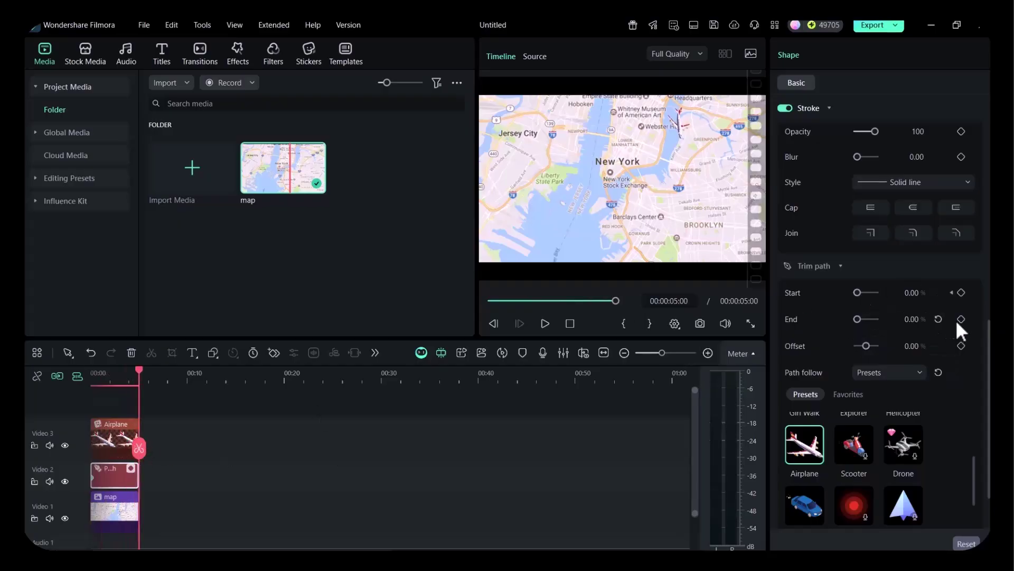
drag(858, 318, 876, 319)
click(938, 319)
click(545, 323)
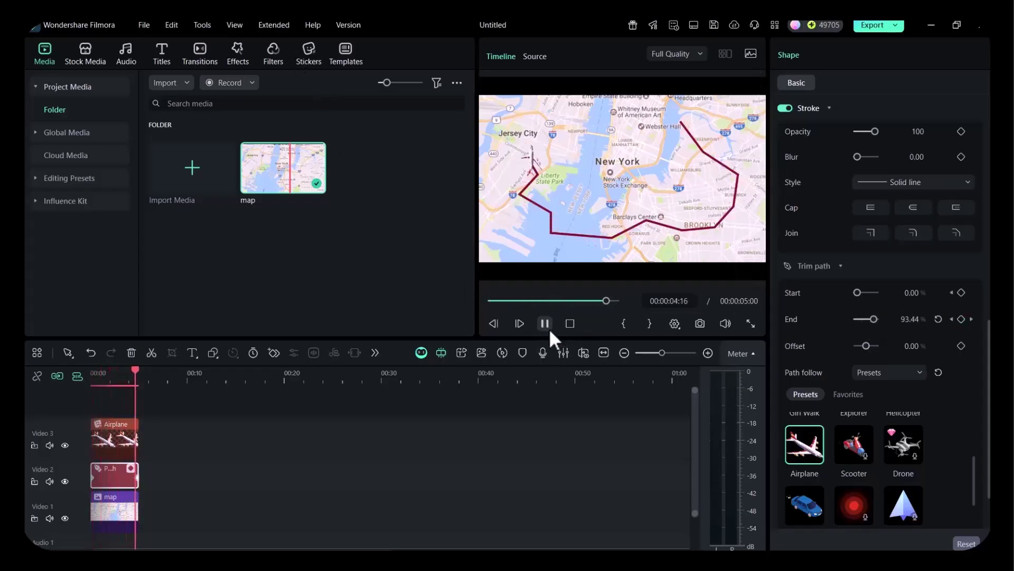
click(750, 323)
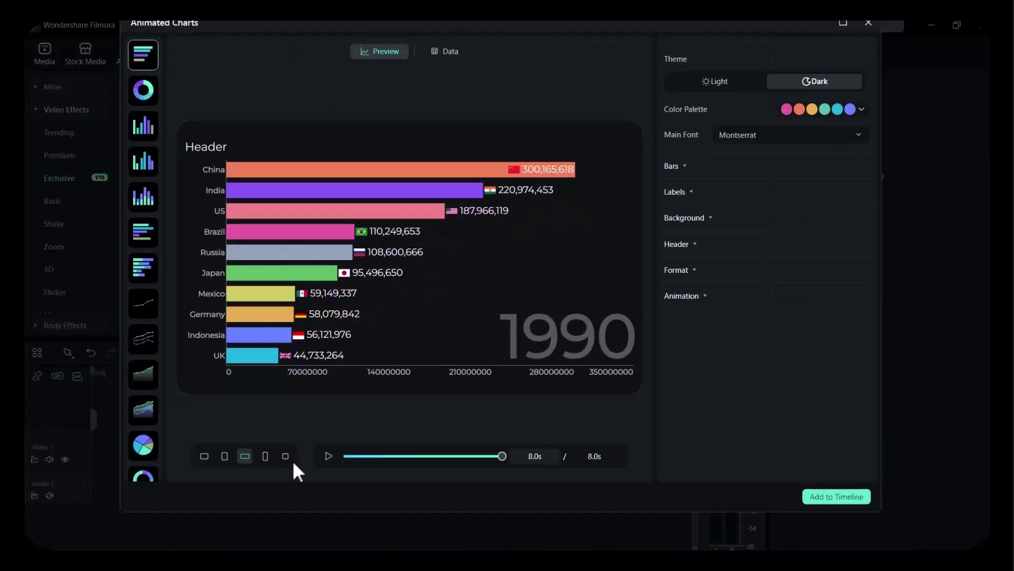
Step: Replay the bar race, then preview each chart type from column to pie, ending on donut
click(327, 457)
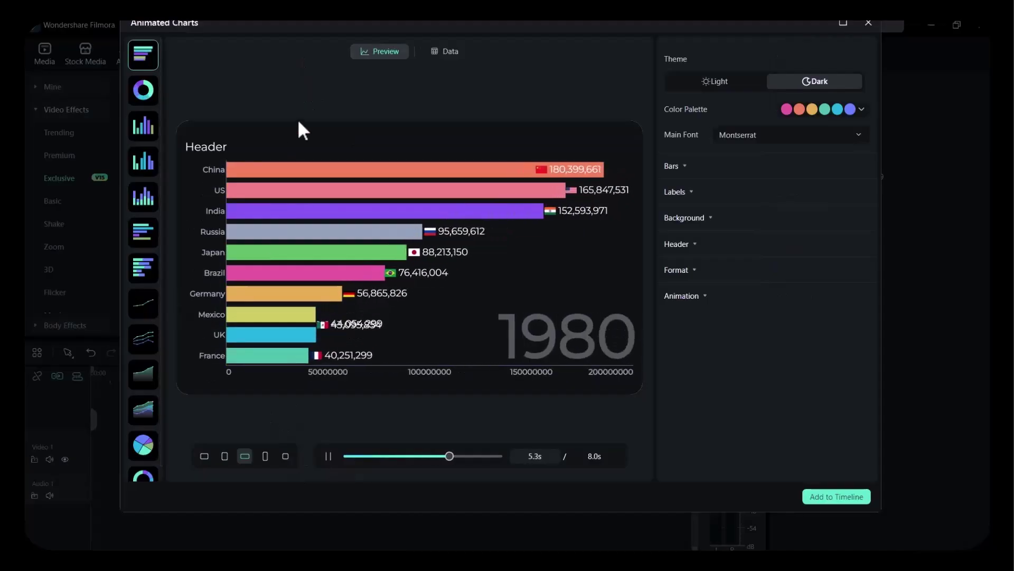
click(144, 91)
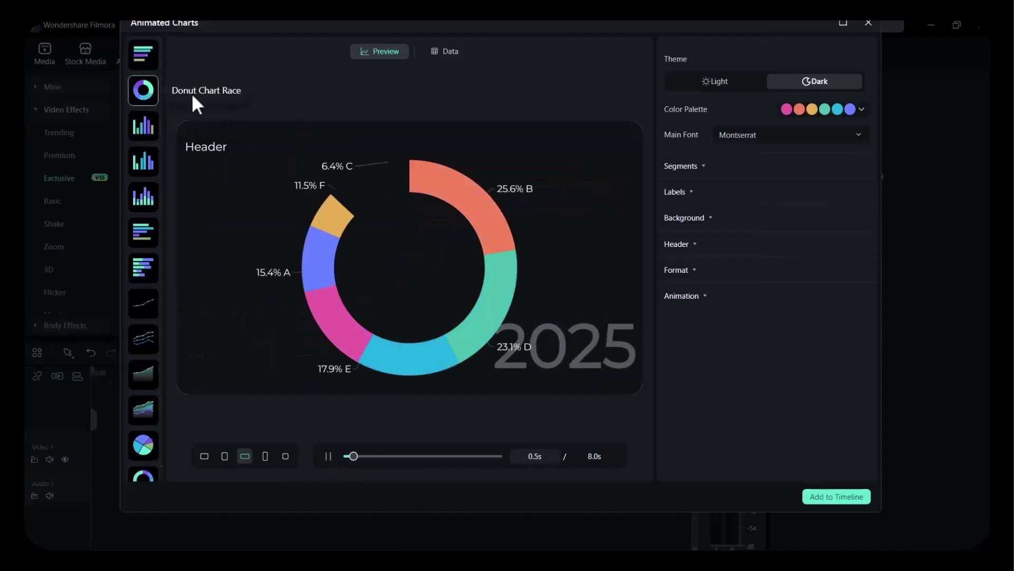
click(143, 126)
click(144, 162)
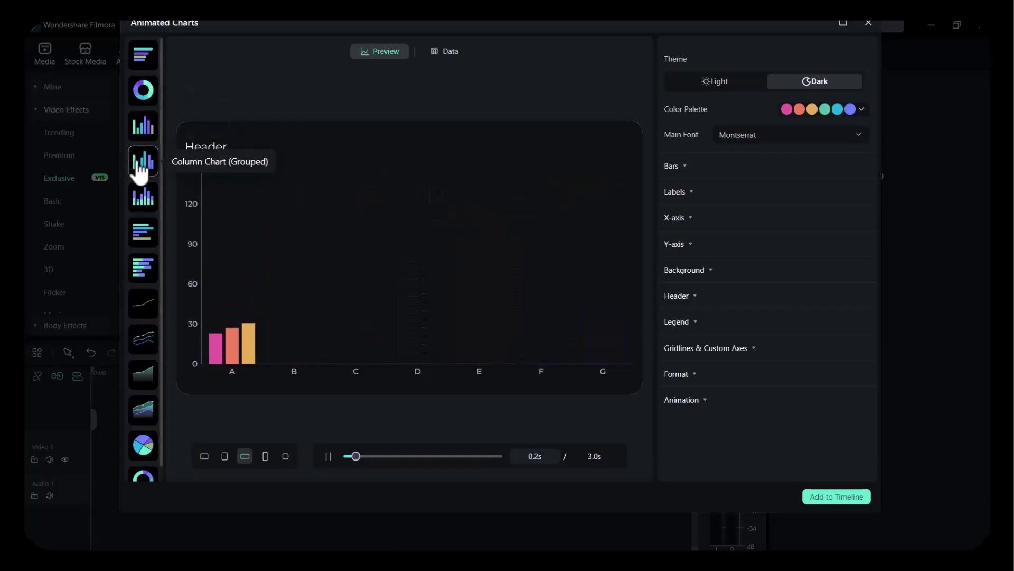
click(143, 196)
click(143, 233)
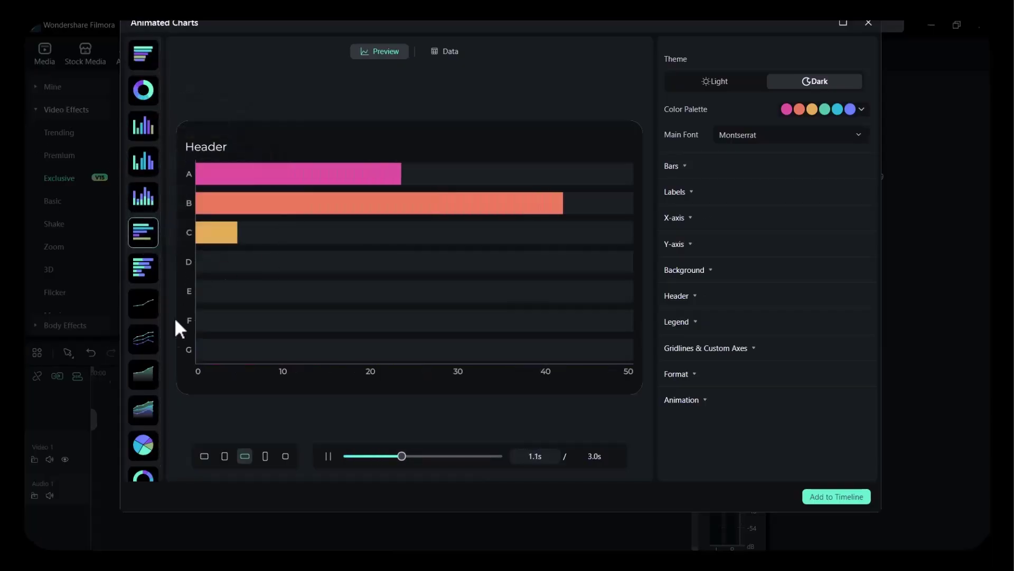
click(143, 268)
click(143, 302)
click(144, 339)
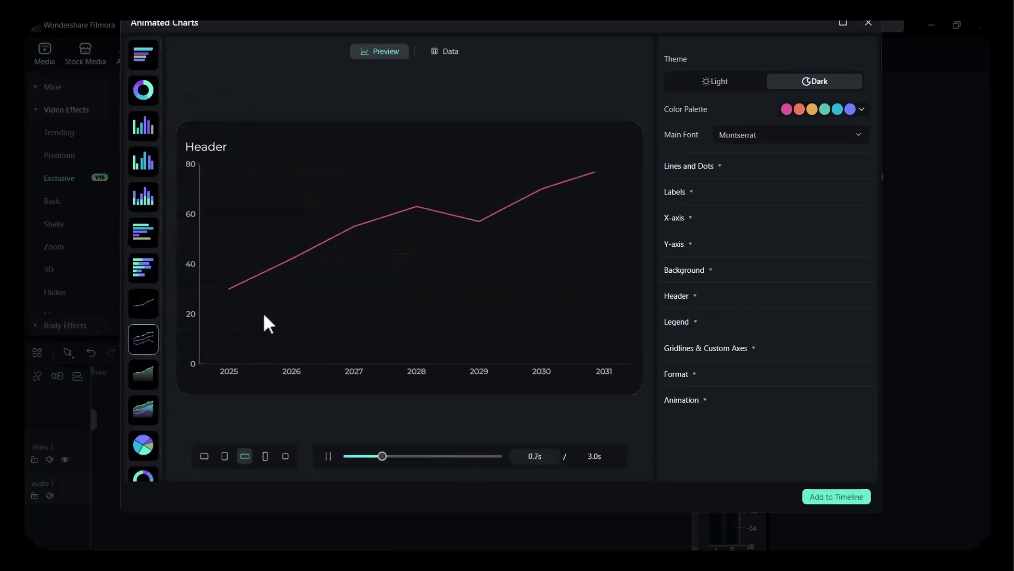
click(143, 374)
click(142, 410)
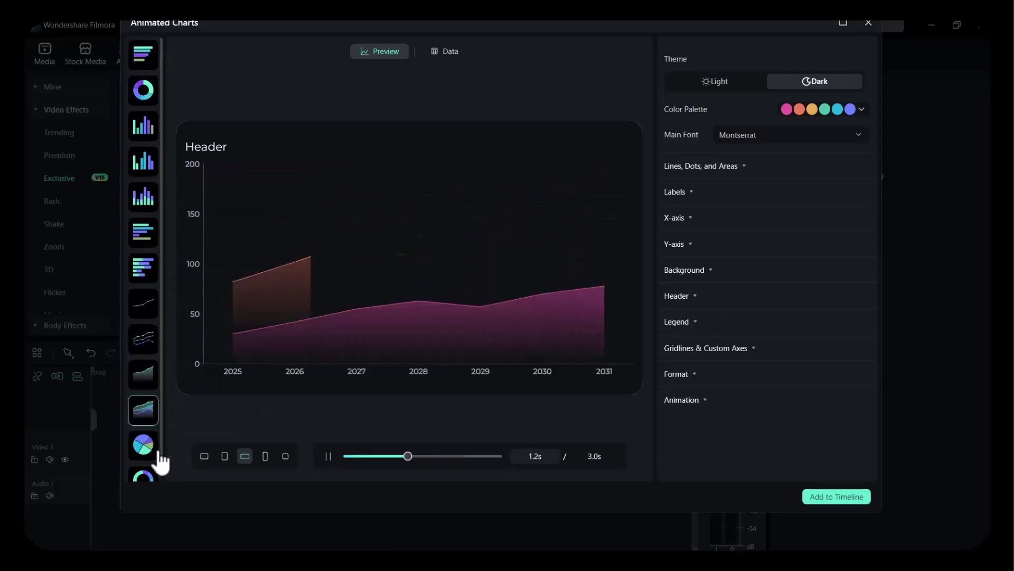
click(142, 427)
click(142, 461)
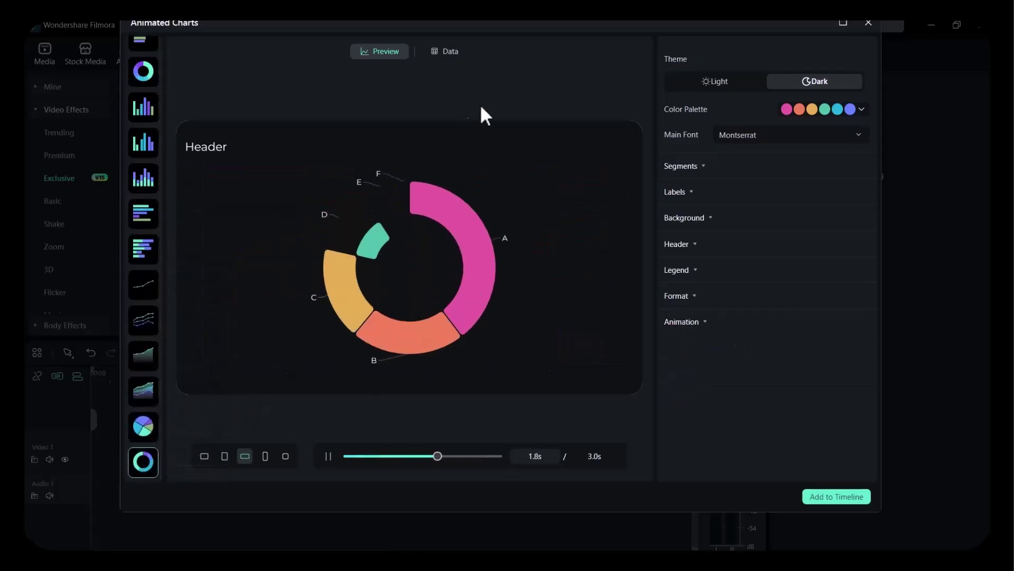
scroll(143, 238, up, 2)
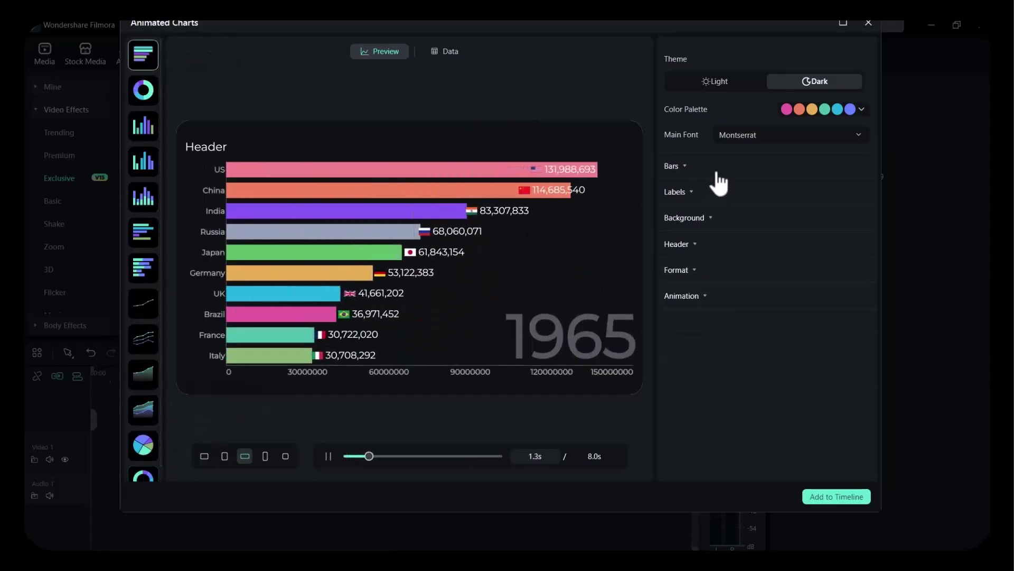
Step: Expand the bar settings and set the chart canvas background to pink
click(684, 165)
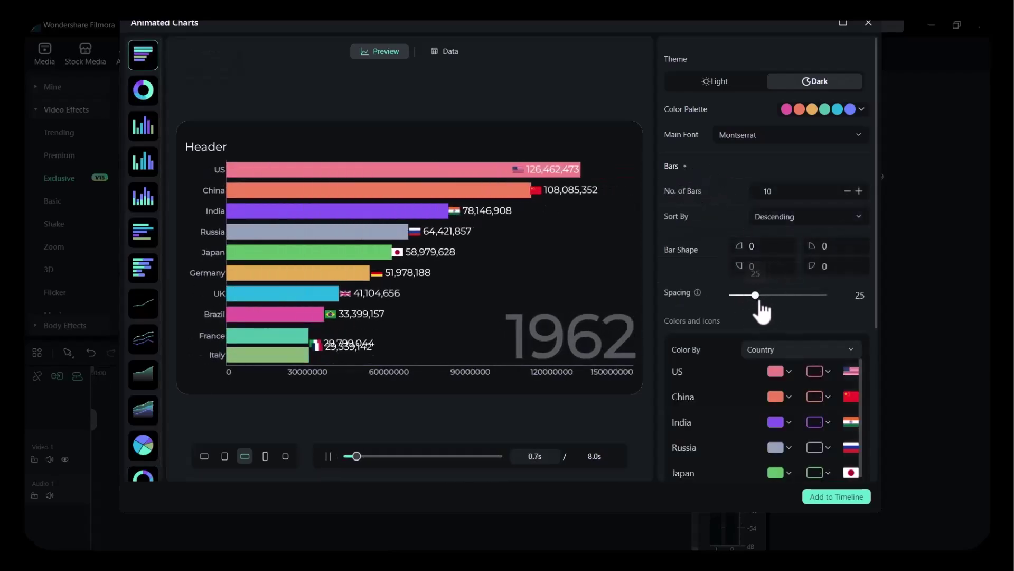
scroll(749, 332, down, 3)
scroll(805, 377, down, 3)
scroll(714, 373, down, 3)
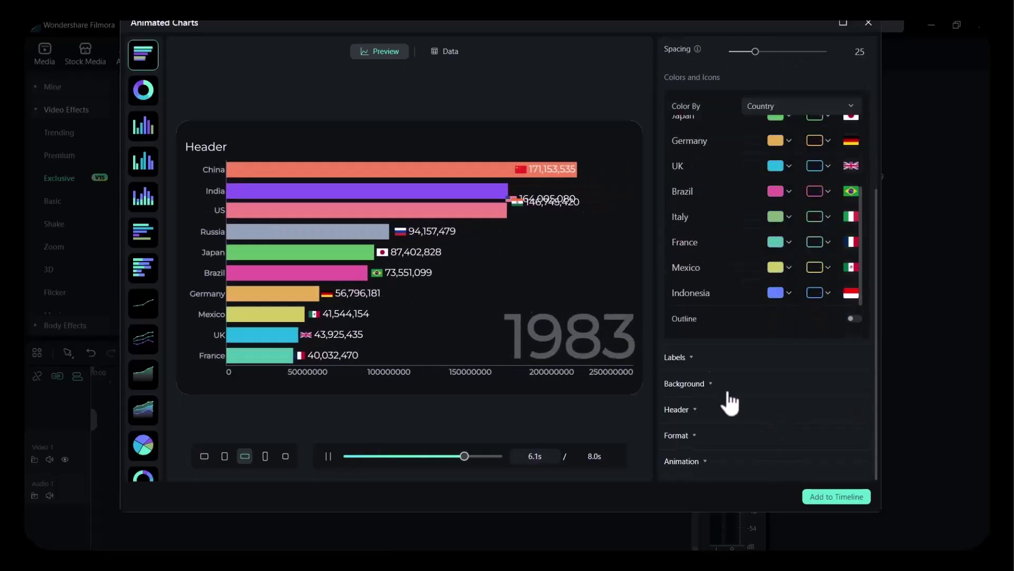
scroll(752, 397, down, 3)
scroll(730, 404, down, 3)
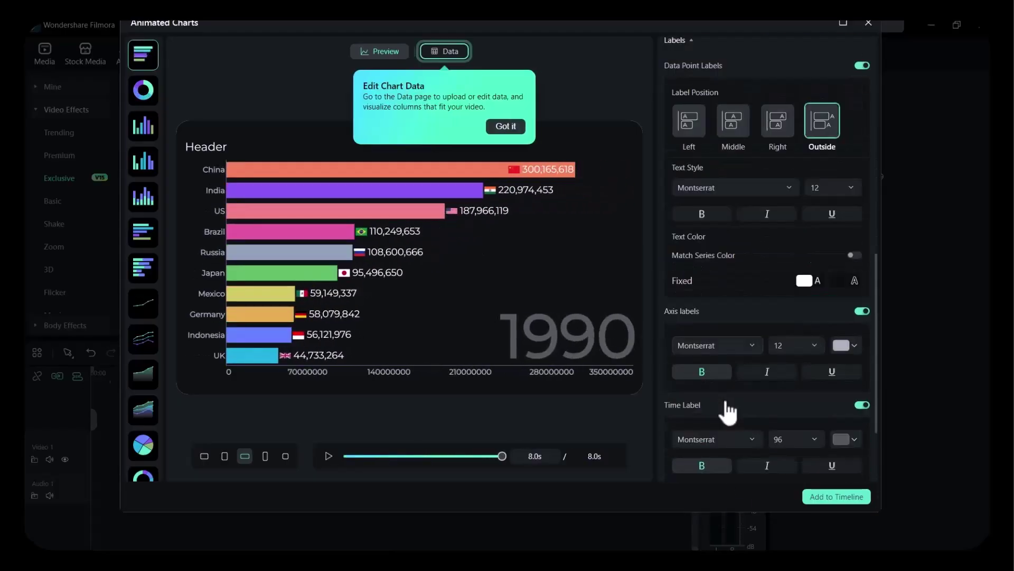
scroll(713, 397, down, 3)
click(750, 434)
click(817, 358)
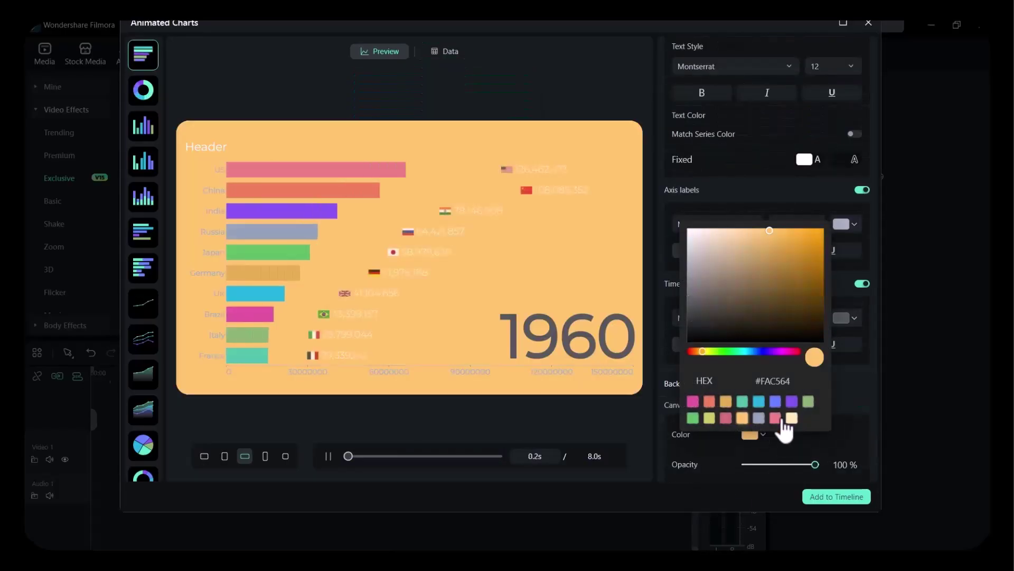
click(694, 402)
click(778, 450)
scroll(712, 384, down, 3)
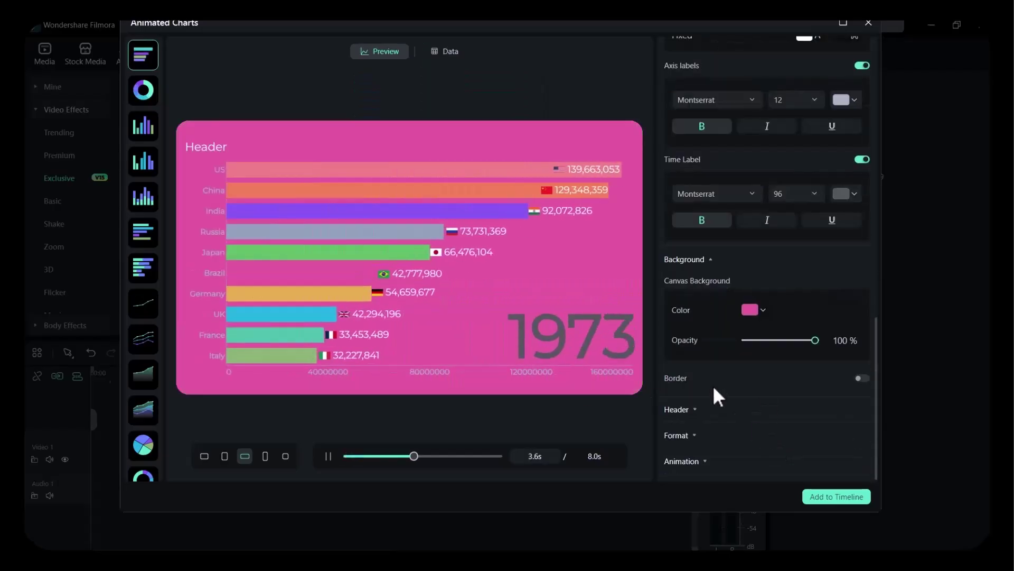
Step: Toggle the border on and back off, then expand the Header and Format sections
click(862, 378)
click(861, 378)
click(681, 413)
scroll(709, 426, down, 3)
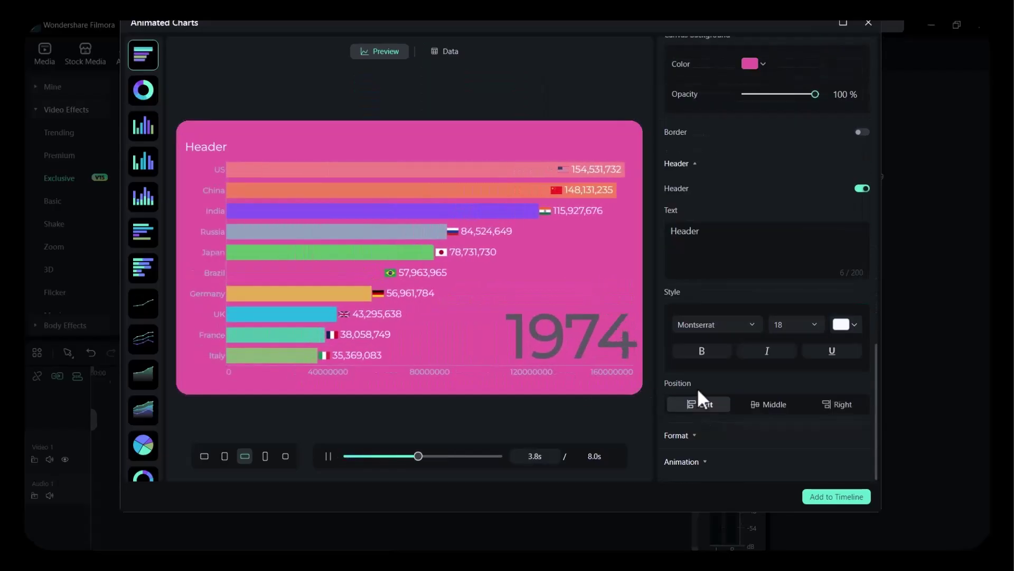
click(678, 436)
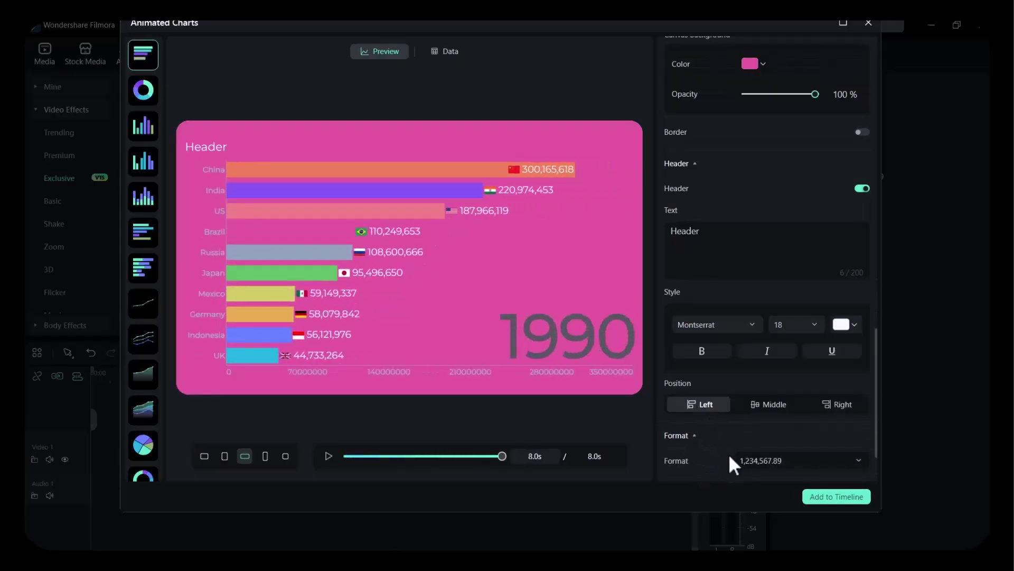
scroll(733, 464, down, 3)
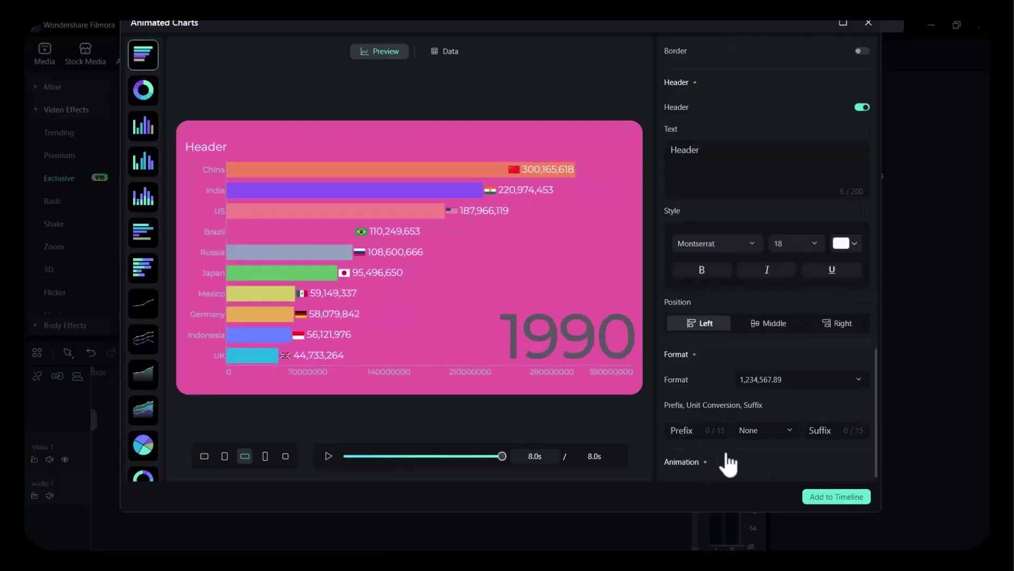
Step: Add the pink bar chart race to the timeline and play it full screen
click(832, 496)
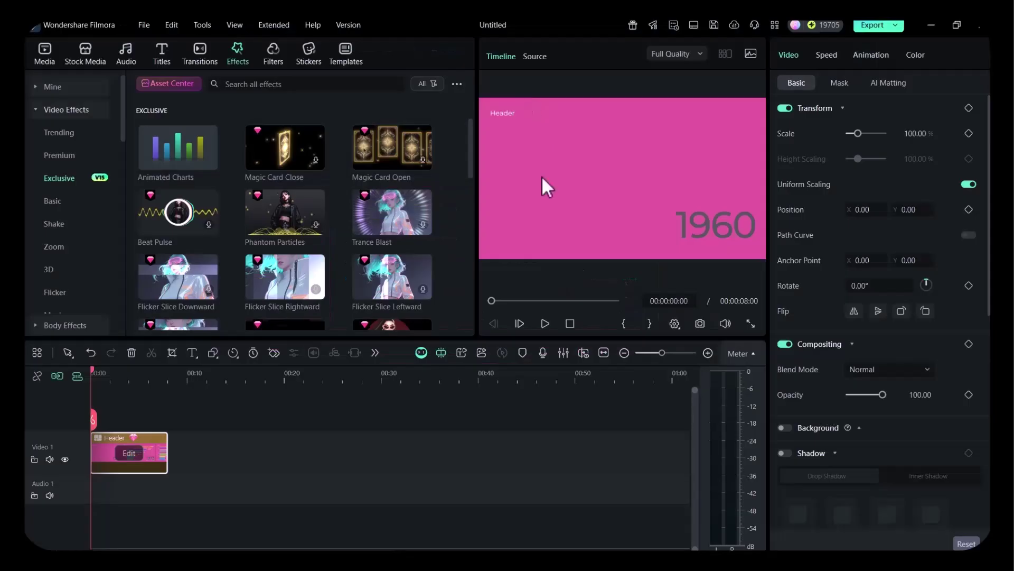
key(space)
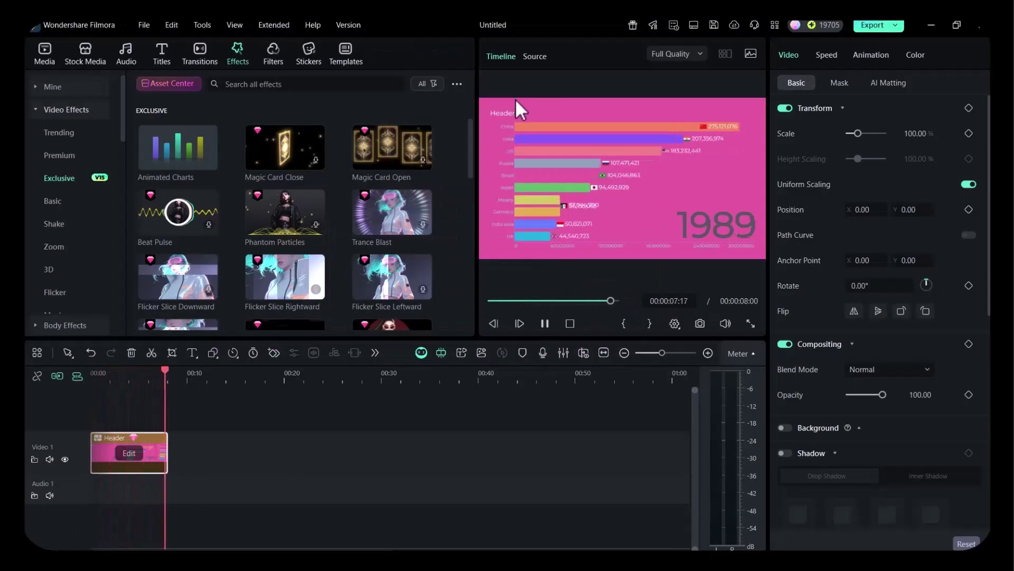
click(752, 323)
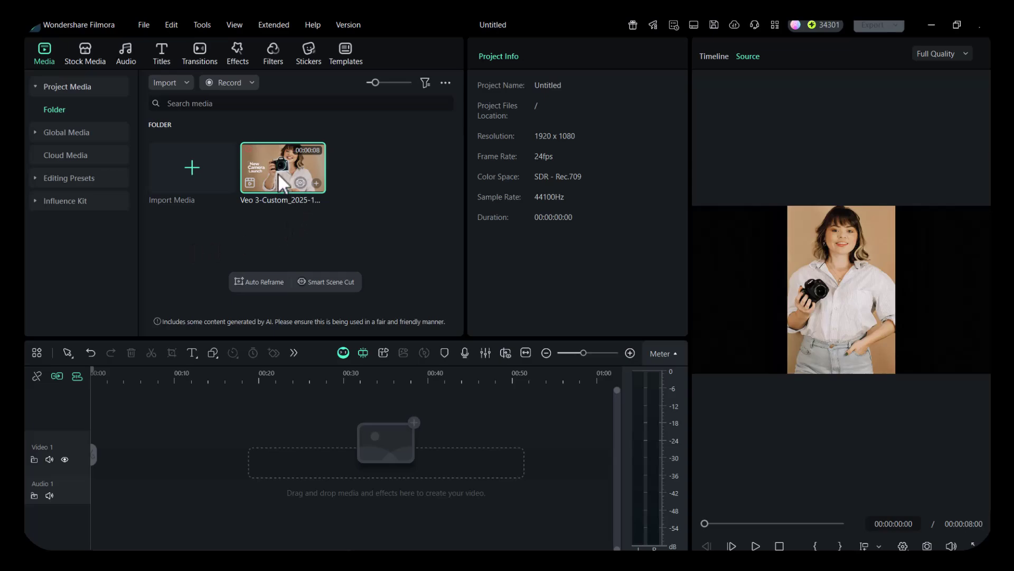
Step: Preview the Veo 3 camera promo clip and place it on Video 1
key(space)
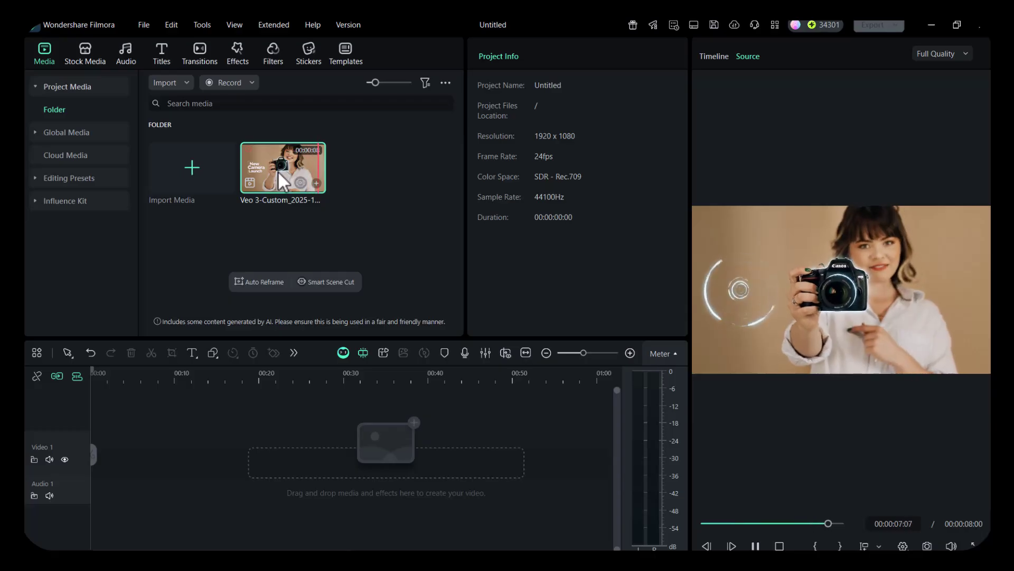
drag(279, 172, 95, 443)
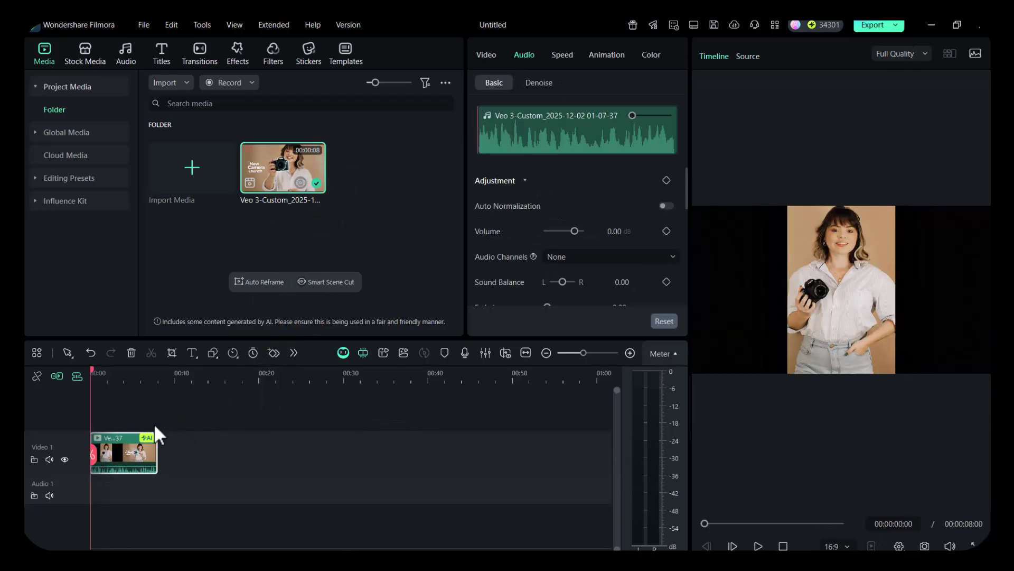
Step: Generate AI Captions with Auto Detect source language and English (US) translation
click(162, 59)
click(82, 110)
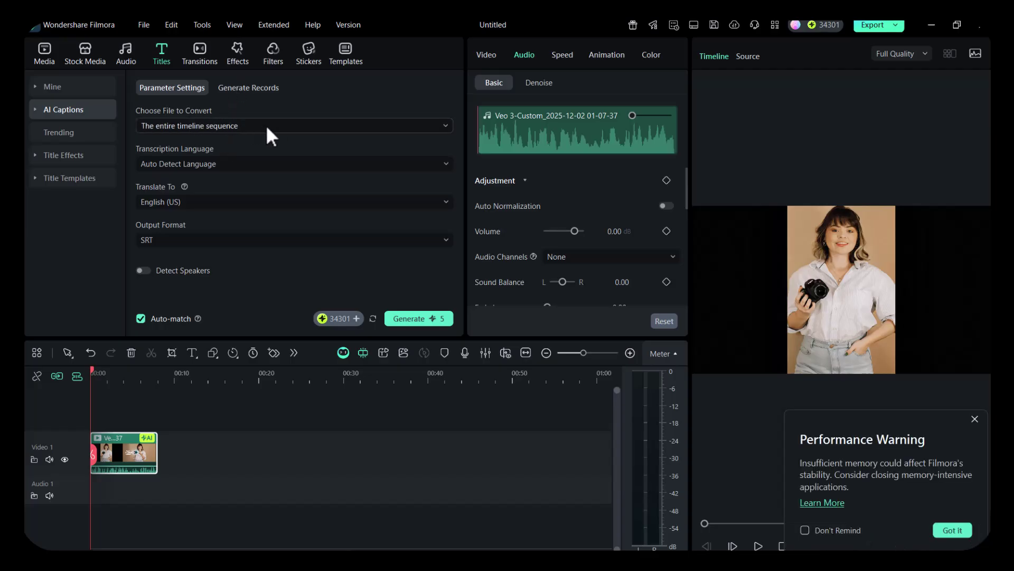
click(261, 163)
click(208, 183)
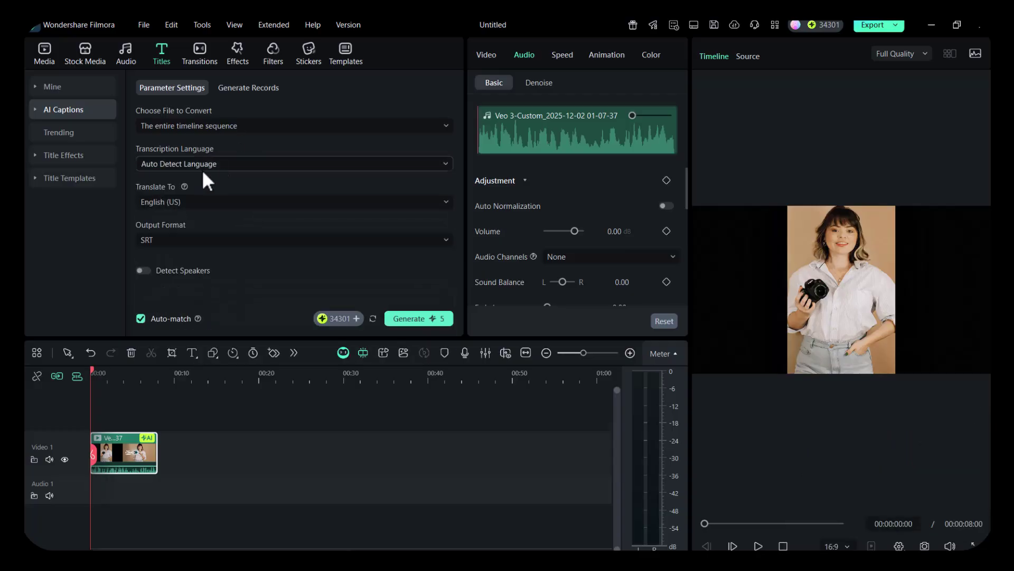
click(167, 202)
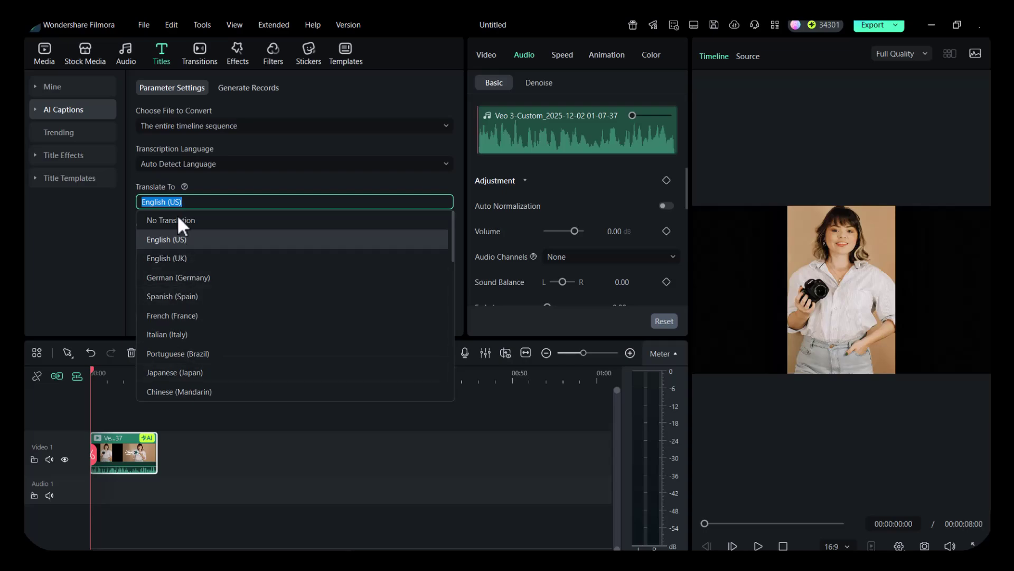
click(177, 215)
click(397, 320)
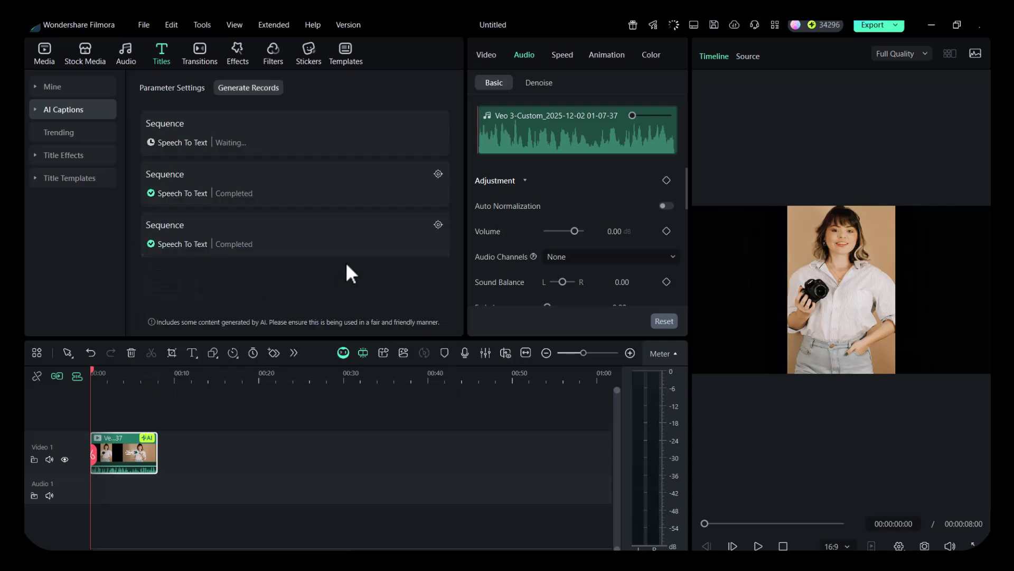
Step: Play the captioned clip fullscreen, then select the Sequence_8 caption clip
click(973, 546)
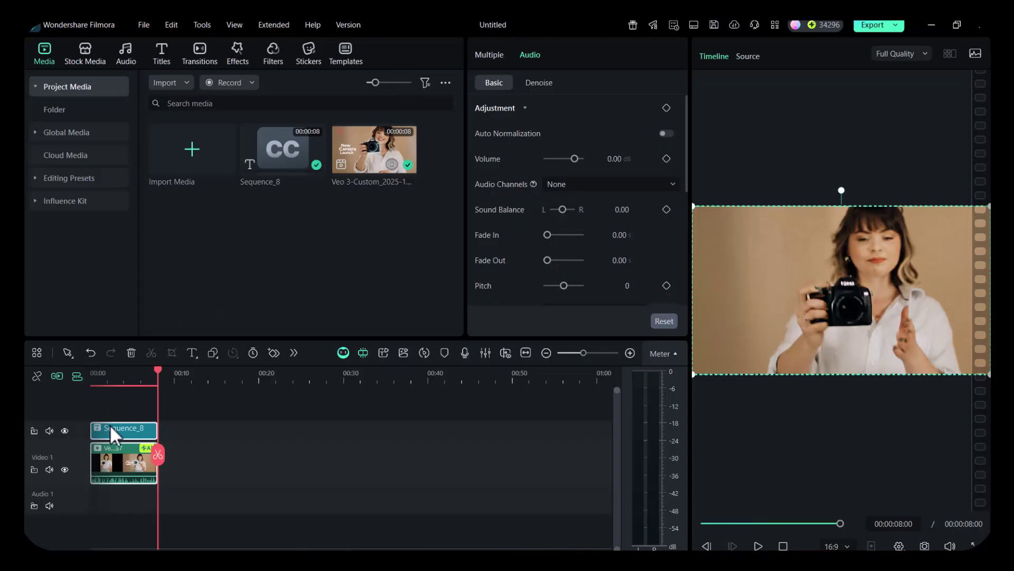
click(113, 431)
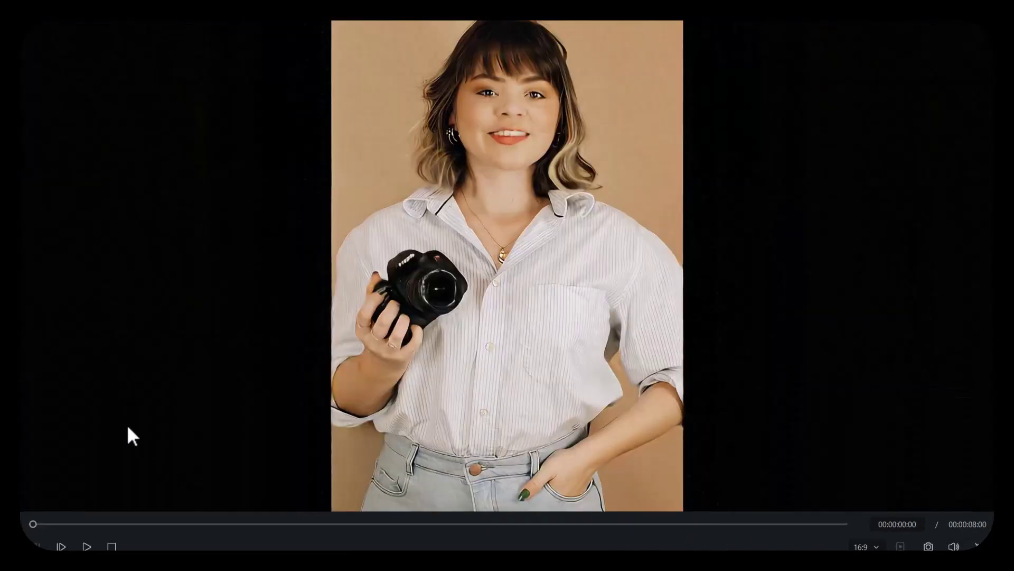
Step: Play the captioned camera promo video in the fullscreen preview
click(87, 545)
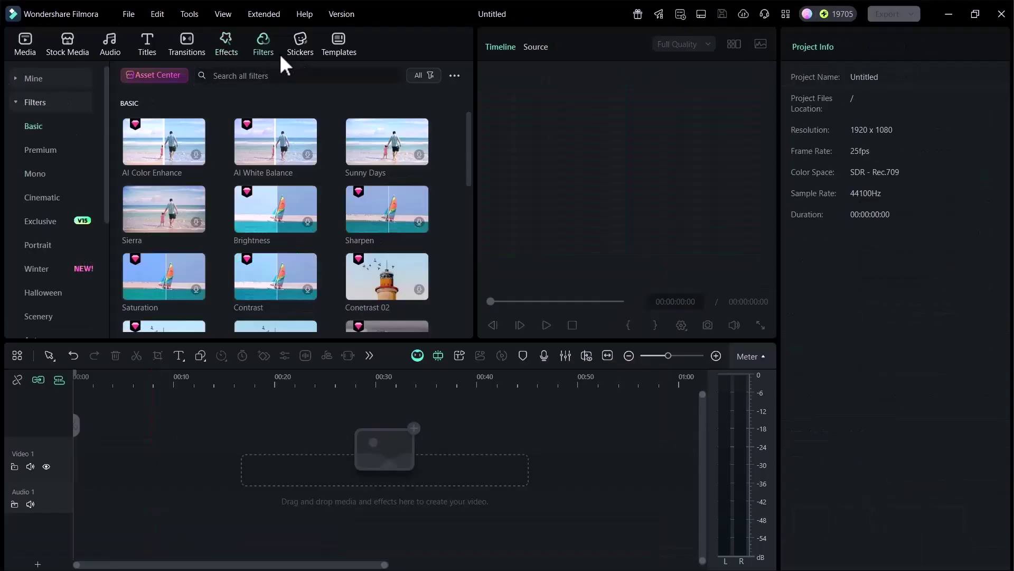
Step: Browse the Stickers, Templates, Filters and Effects libraries
click(300, 45)
click(336, 44)
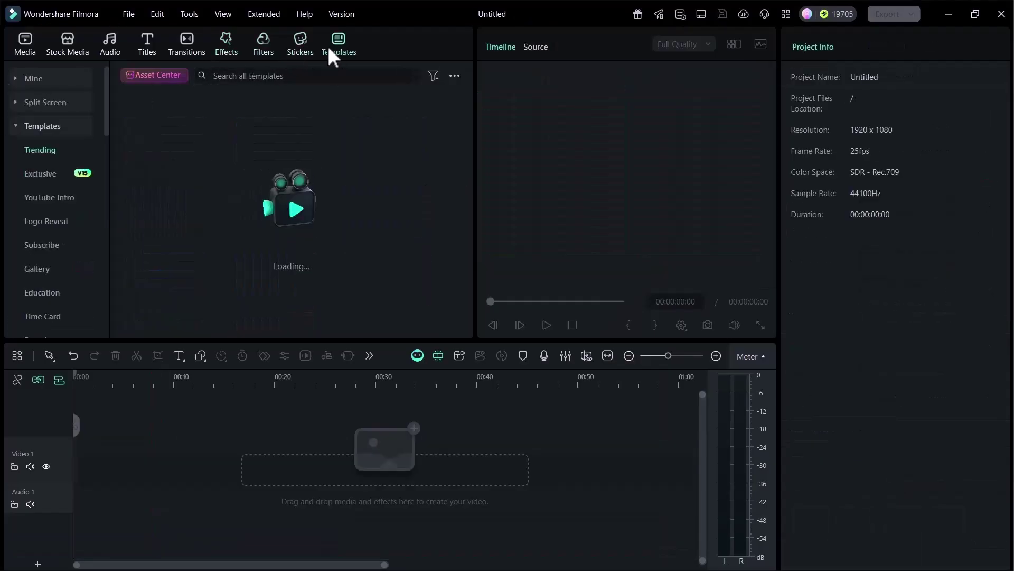
scroll(264, 155, down, 2)
click(261, 47)
scroll(262, 131, down, 1)
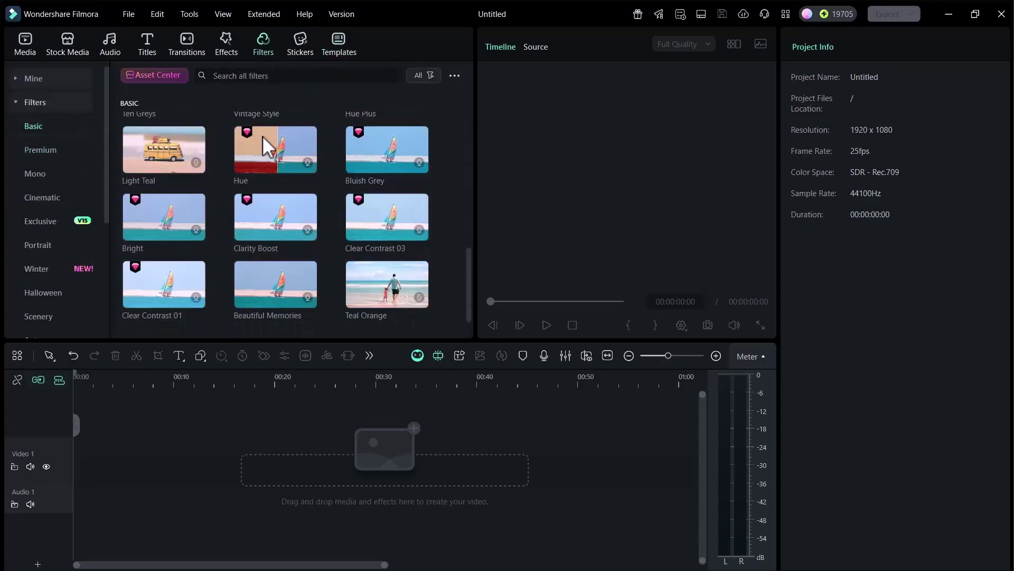
scroll(262, 136, down, 1)
click(230, 50)
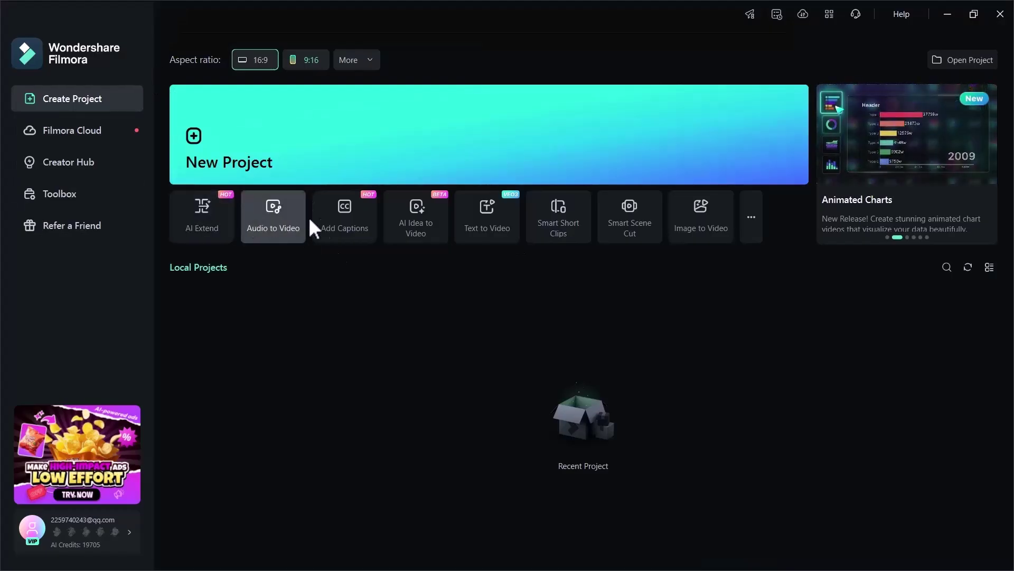
Step: Open the Toolbox page with AI tools like Silence Detection and Auto Beat Sync
click(751, 217)
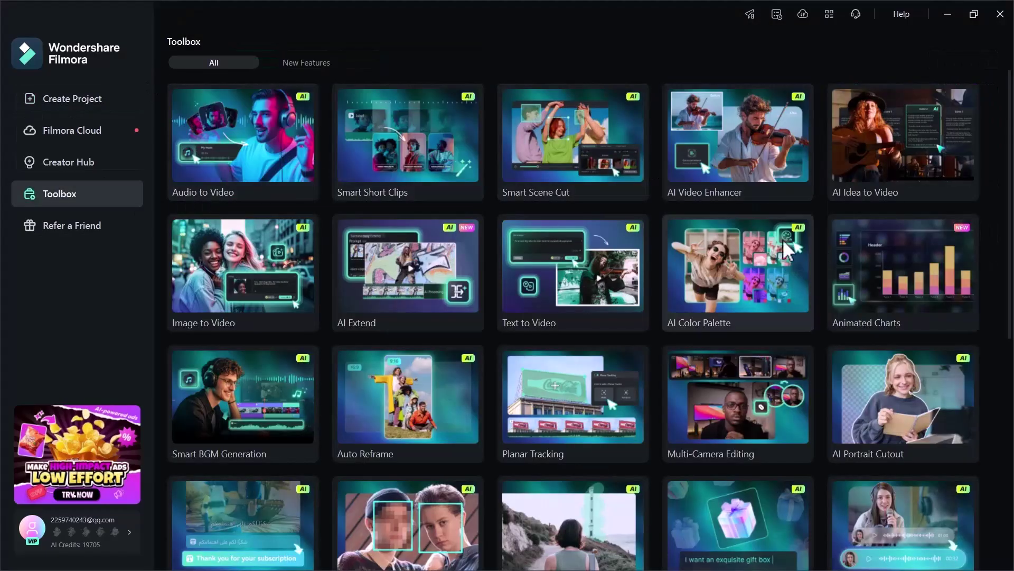
scroll(532, 424, down, 1)
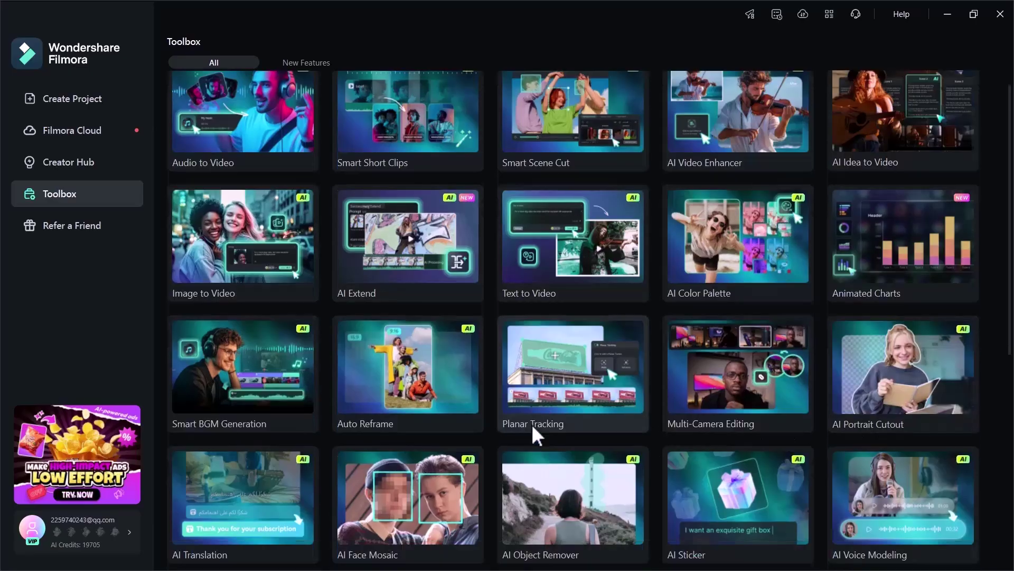
scroll(531, 425, down, 1)
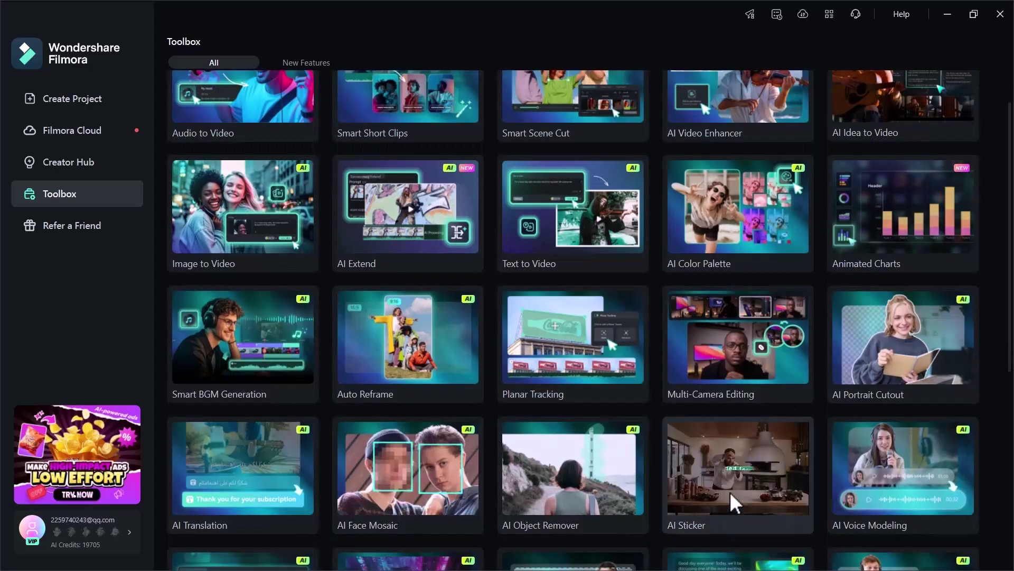
scroll(605, 416, down, 3)
scroll(605, 416, down, 1)
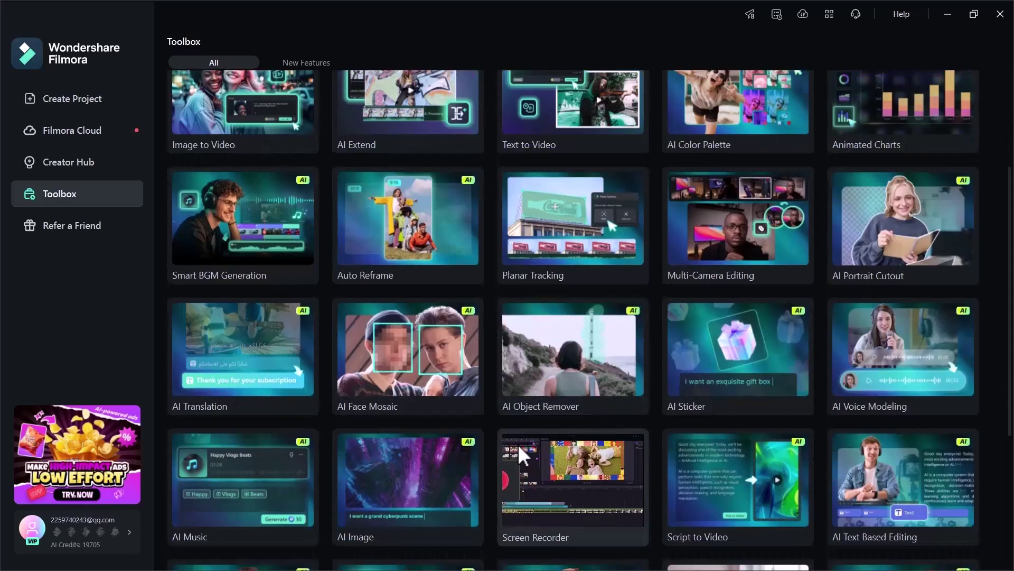
scroll(467, 420, down, 3)
scroll(458, 399, down, 1)
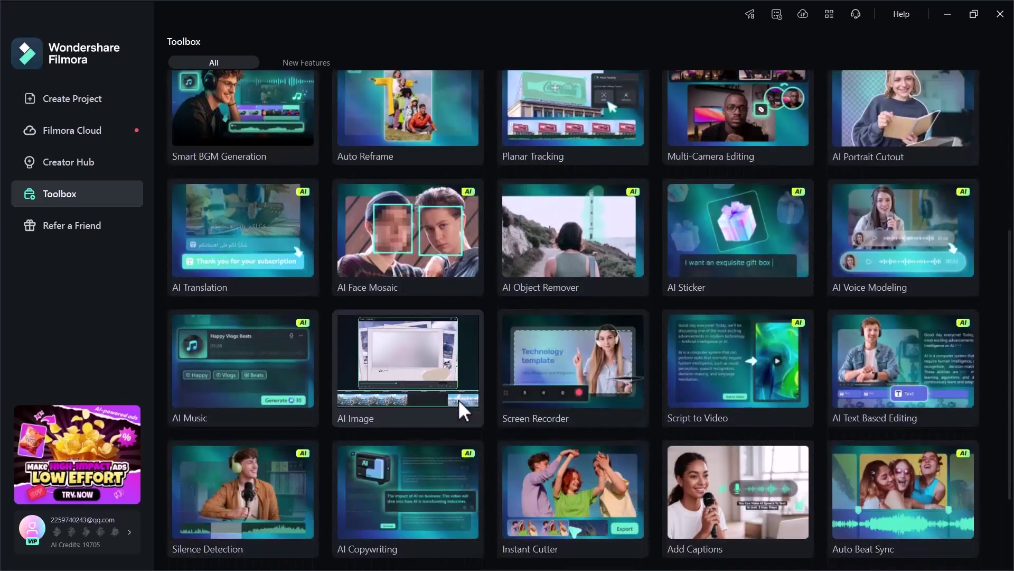
scroll(793, 317, up, 5)
scroll(1007, 281, up, 3)
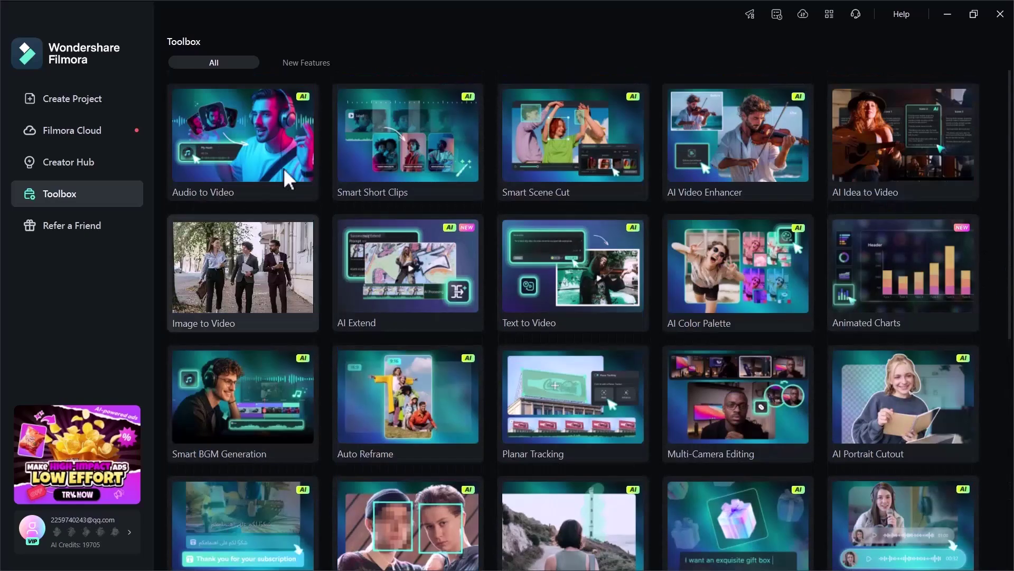